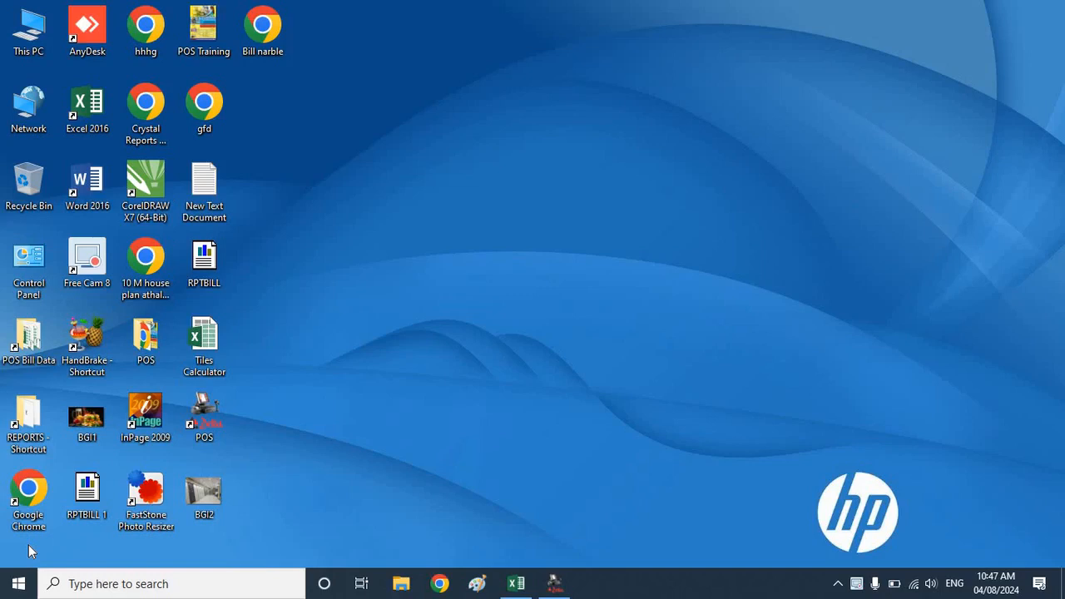
Switch to iPOS.NET and examine the tile categories in the Category list, from Limestone tiles to Ceramic tiles
click(554, 584)
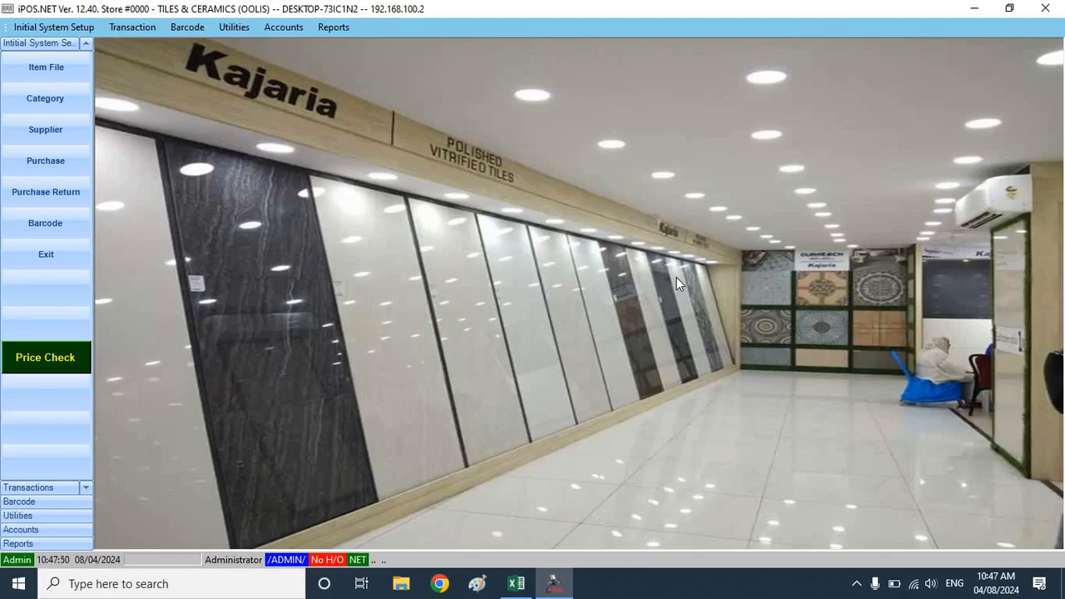
click(58, 100)
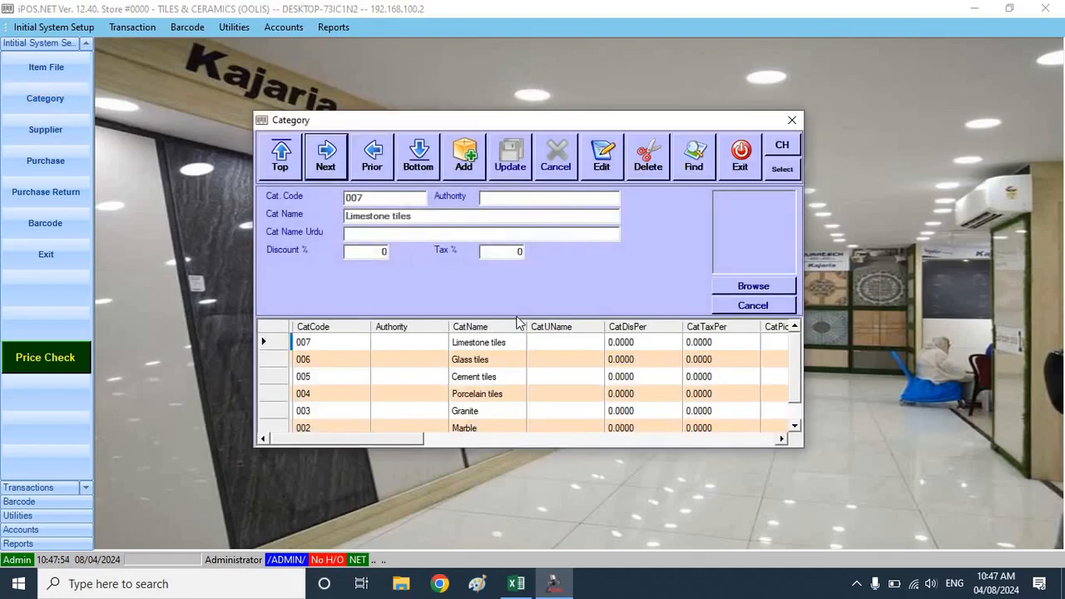
click(491, 349)
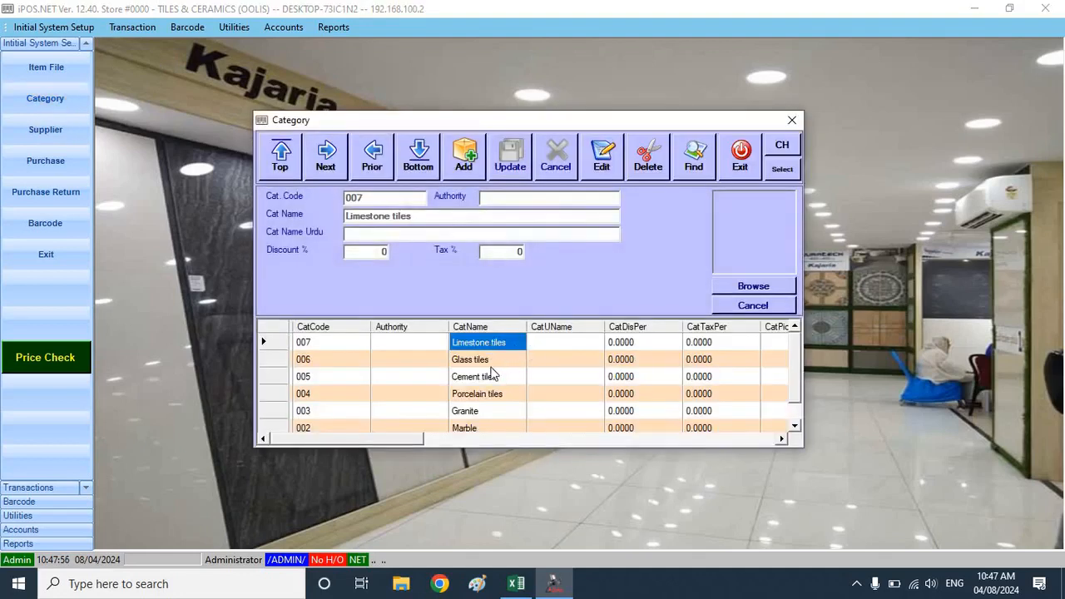
key(Down)
click(485, 378)
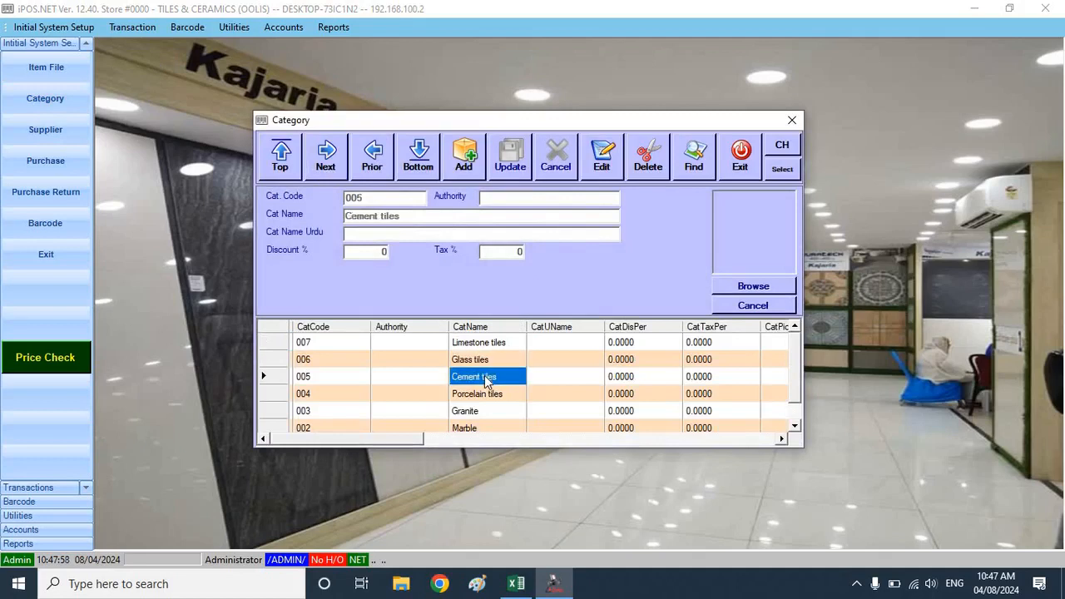
click(509, 341)
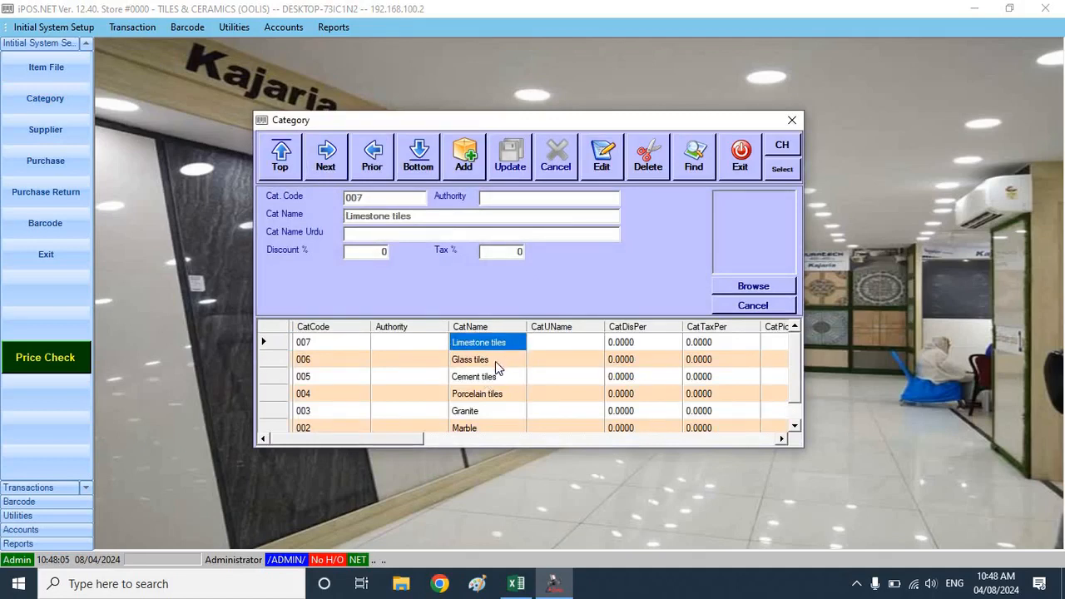
click(505, 362)
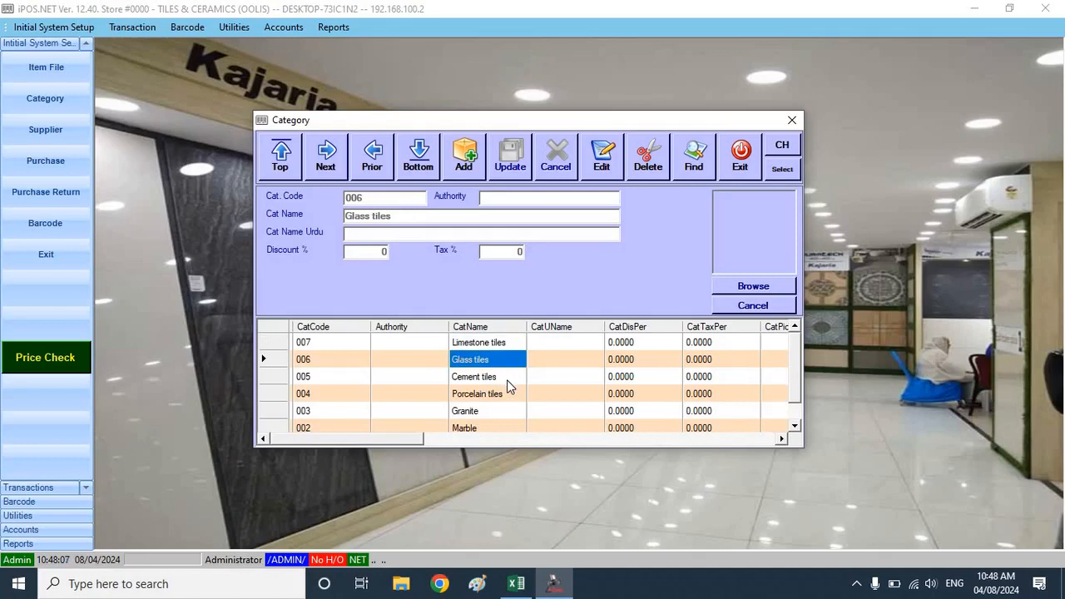
click(504, 381)
click(485, 413)
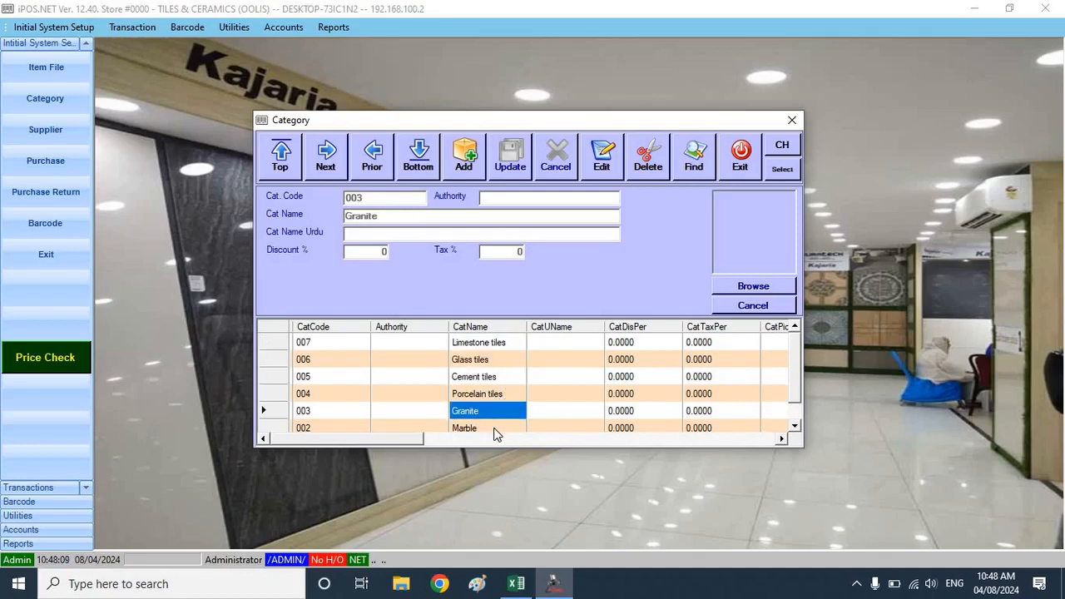
click(493, 429)
click(497, 434)
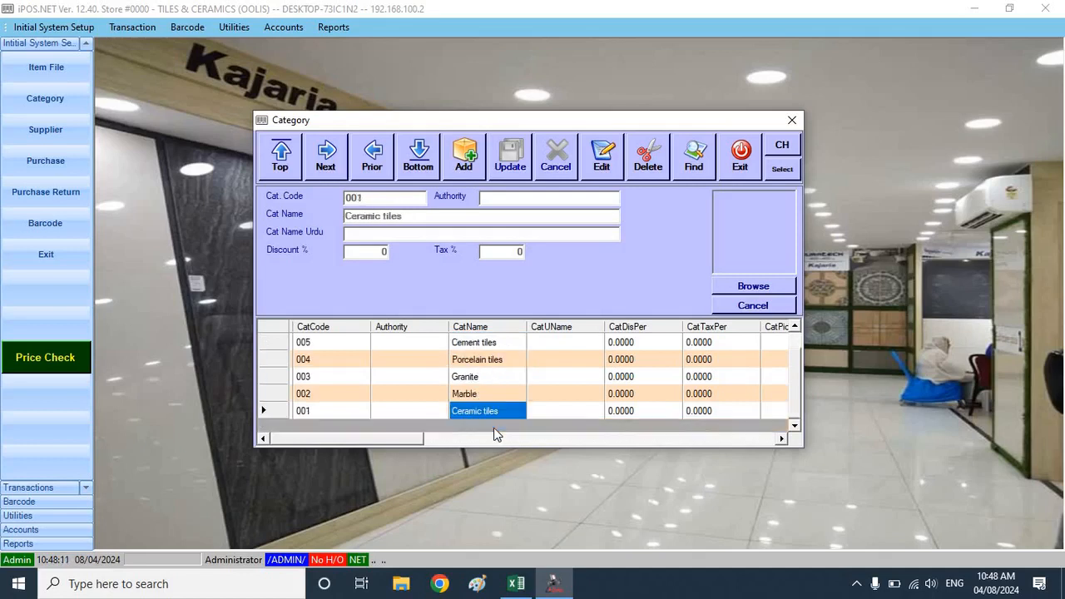
click(747, 158)
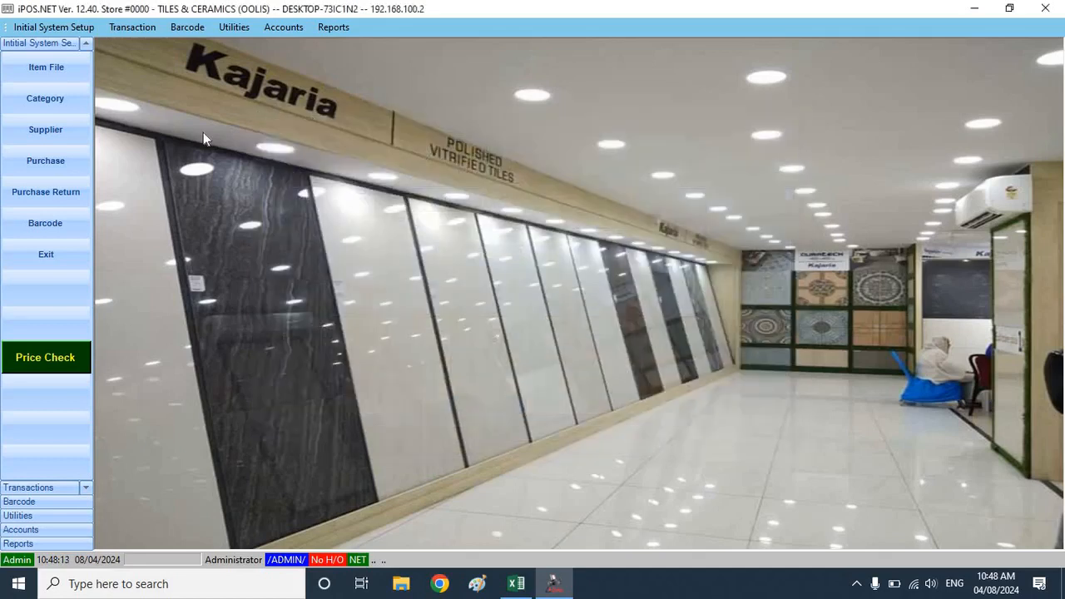
Review the supplier records and open the item file
click(46, 130)
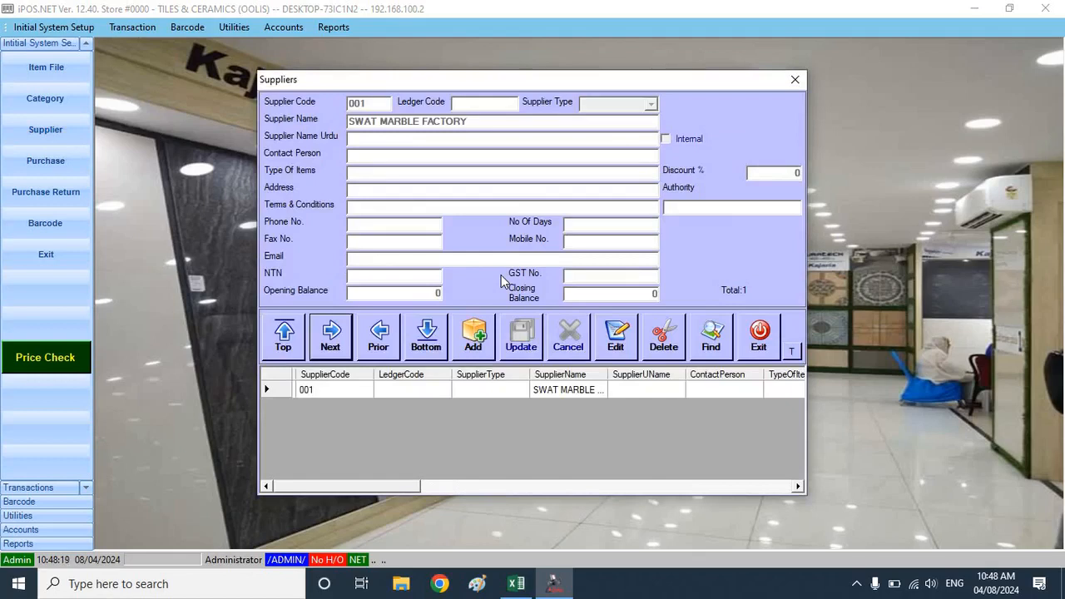
click(758, 340)
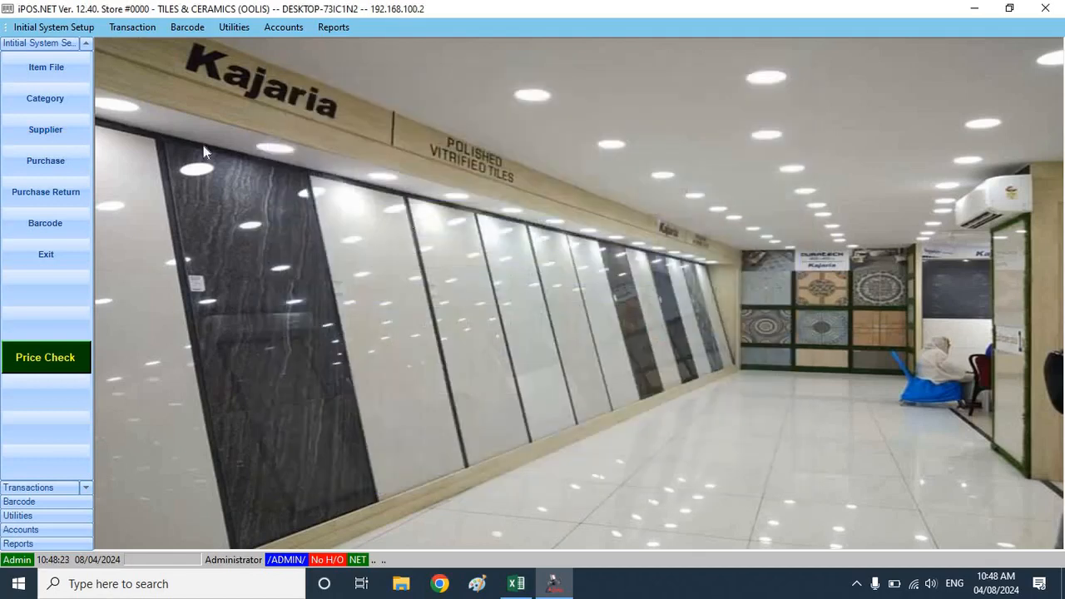
click(35, 72)
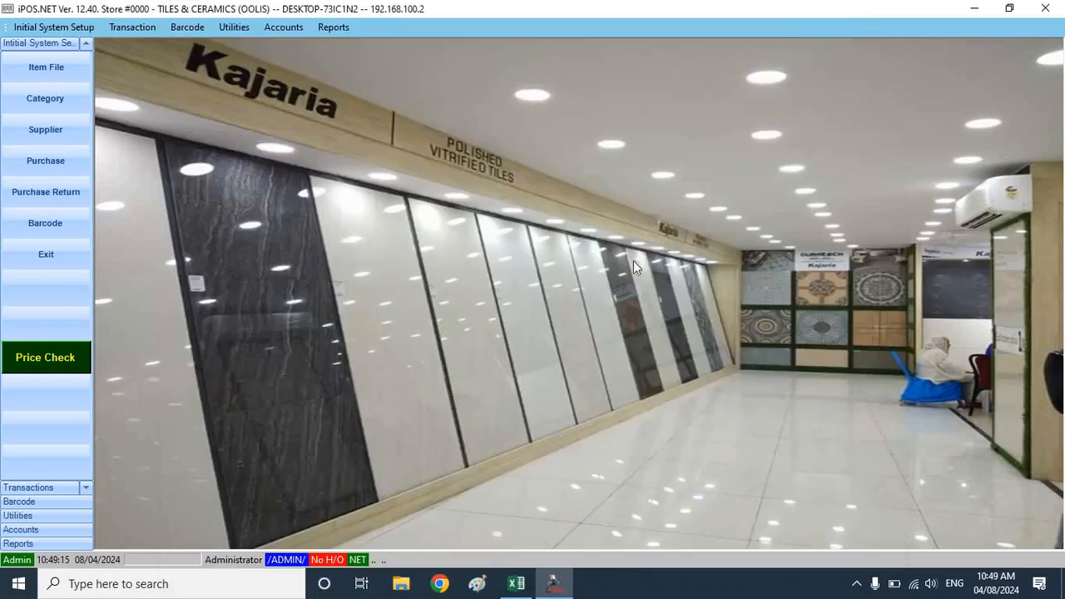
Create a new purchase debit note for supplier SWAT MARBLE FACTORY (001) and save its header
click(46, 166)
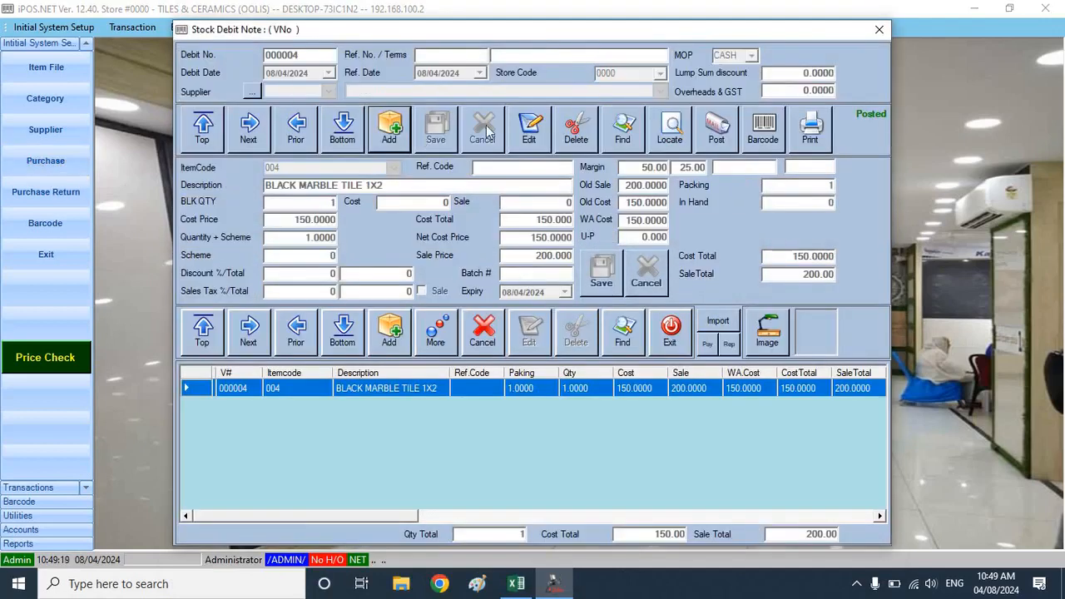
click(391, 133)
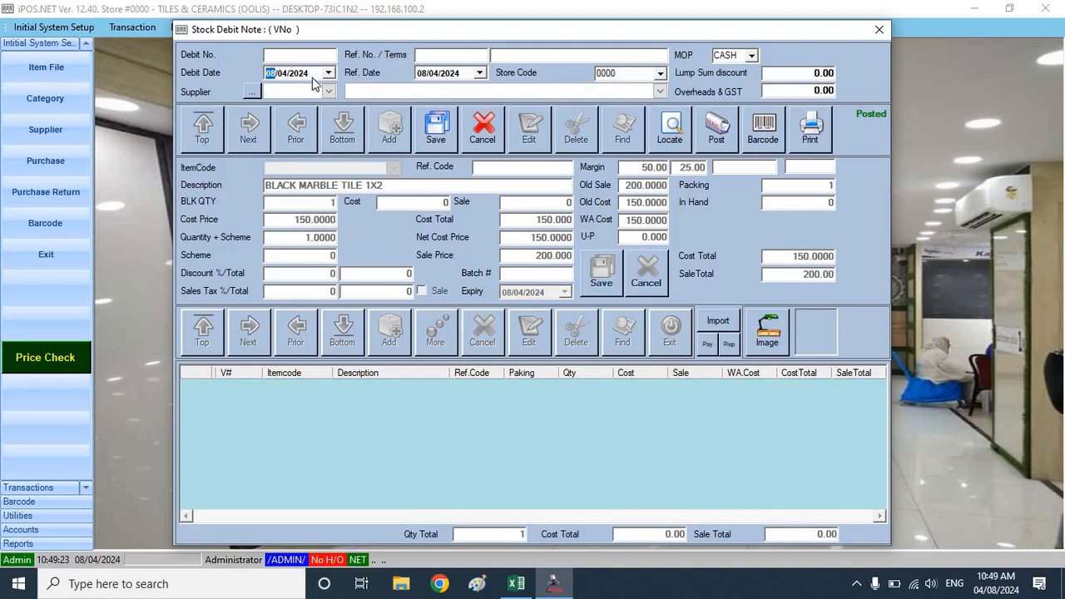
click(329, 91)
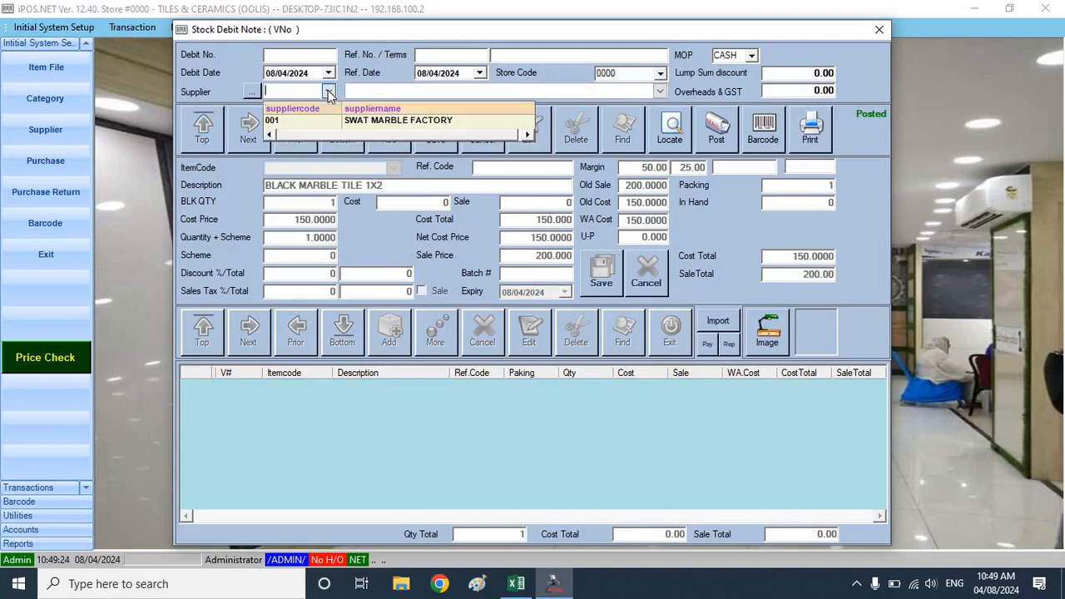
click(422, 120)
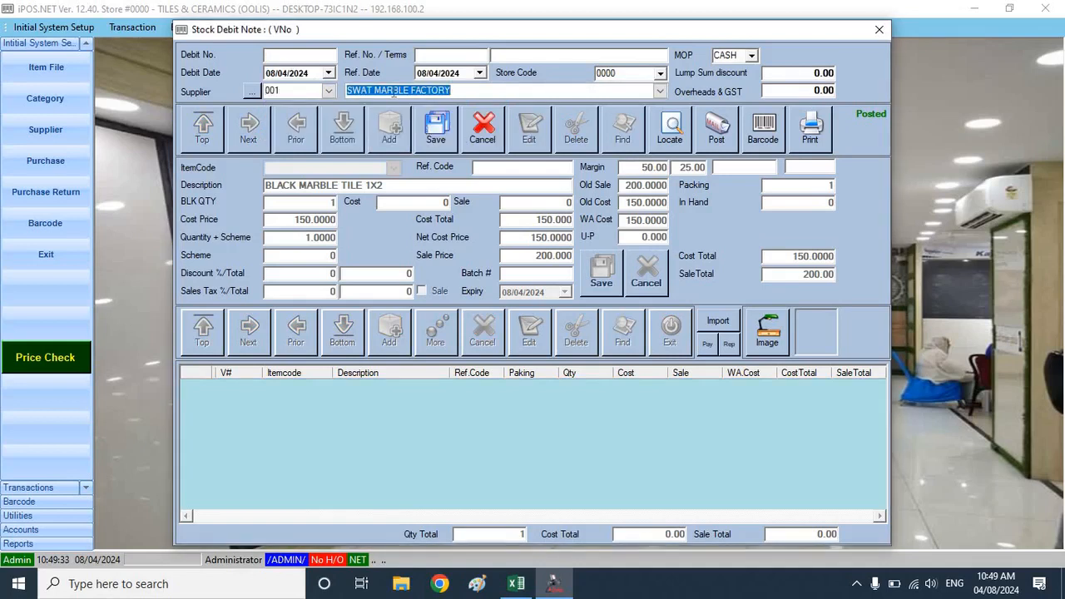
click(436, 132)
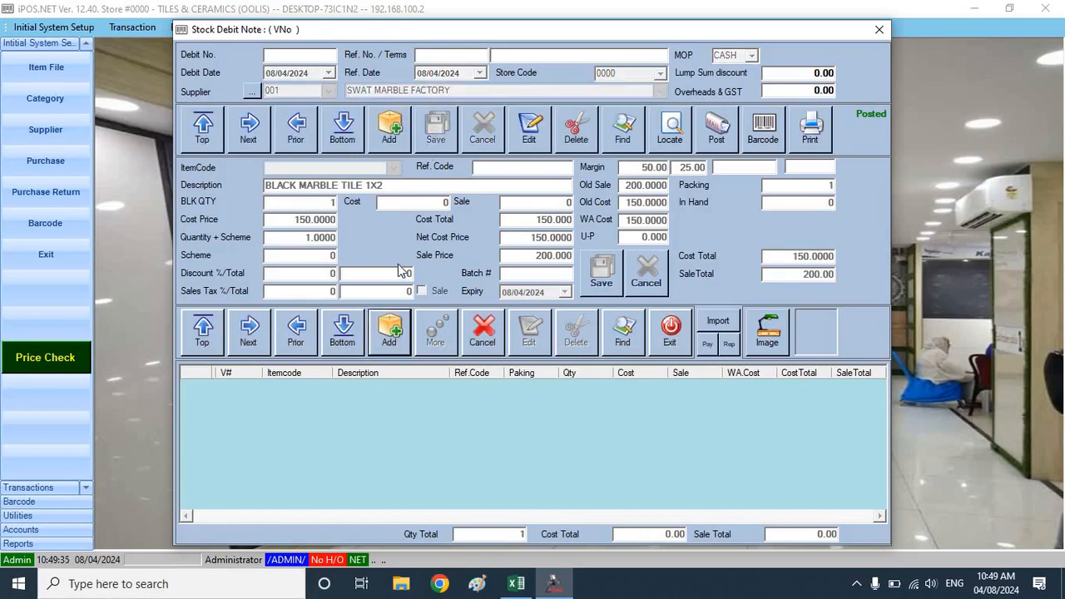
Add item 002, Limestone tiles 1X2, to the debit note with BLK QTY 50 and Cost 1800
click(391, 329)
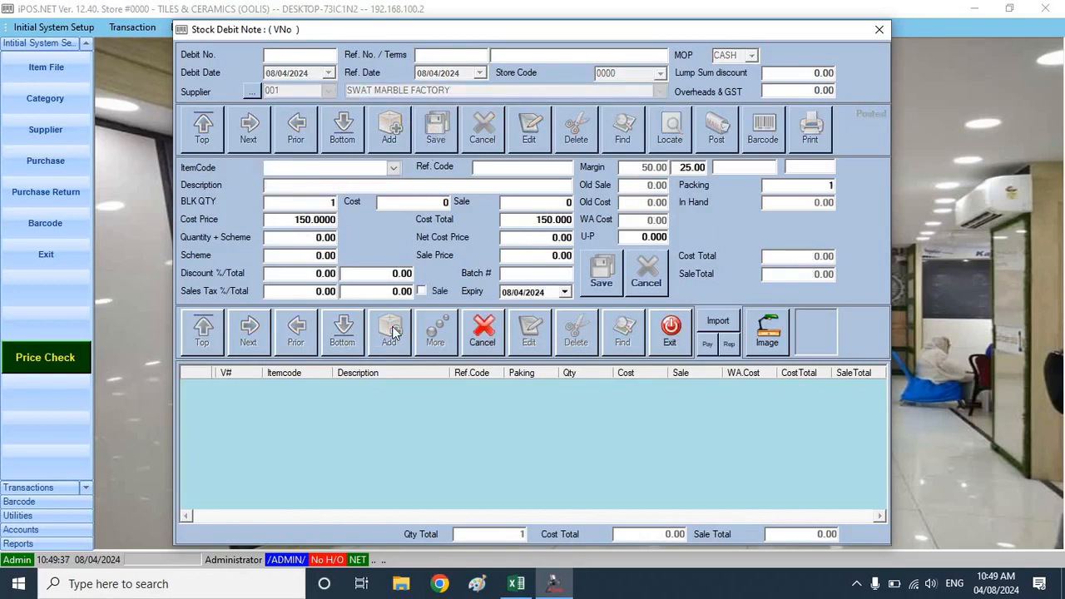
key(Return)
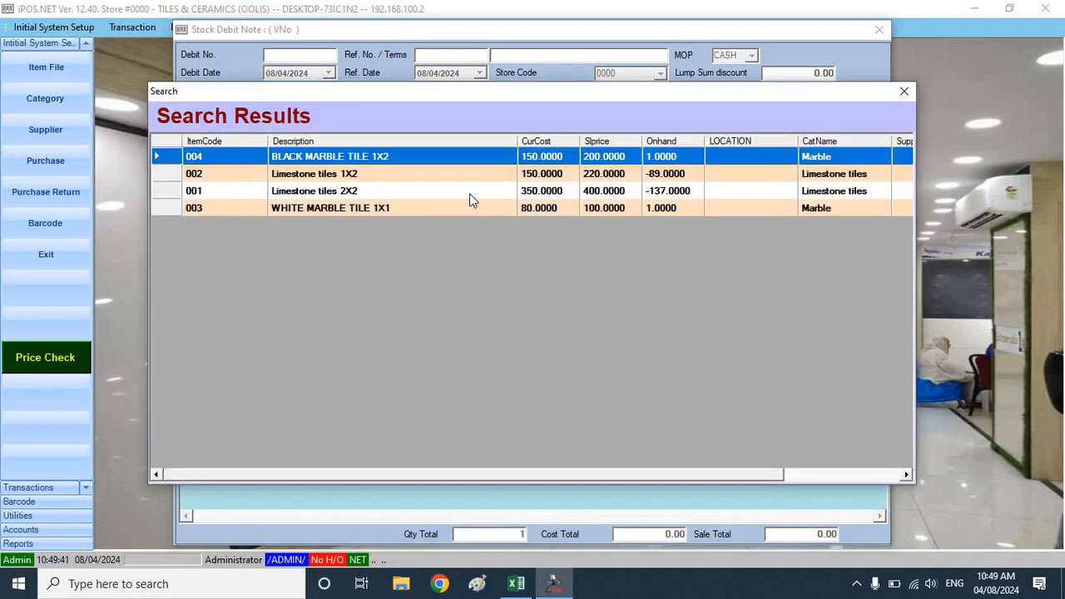
click(374, 181)
double_click(372, 178)
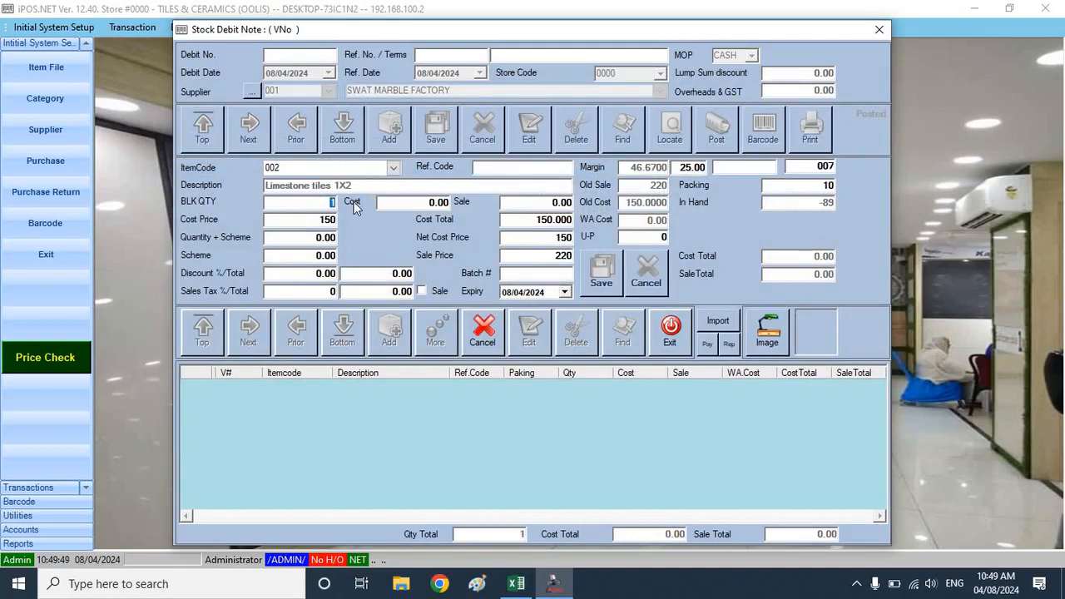
click(321, 203)
text(50)
key(Return)
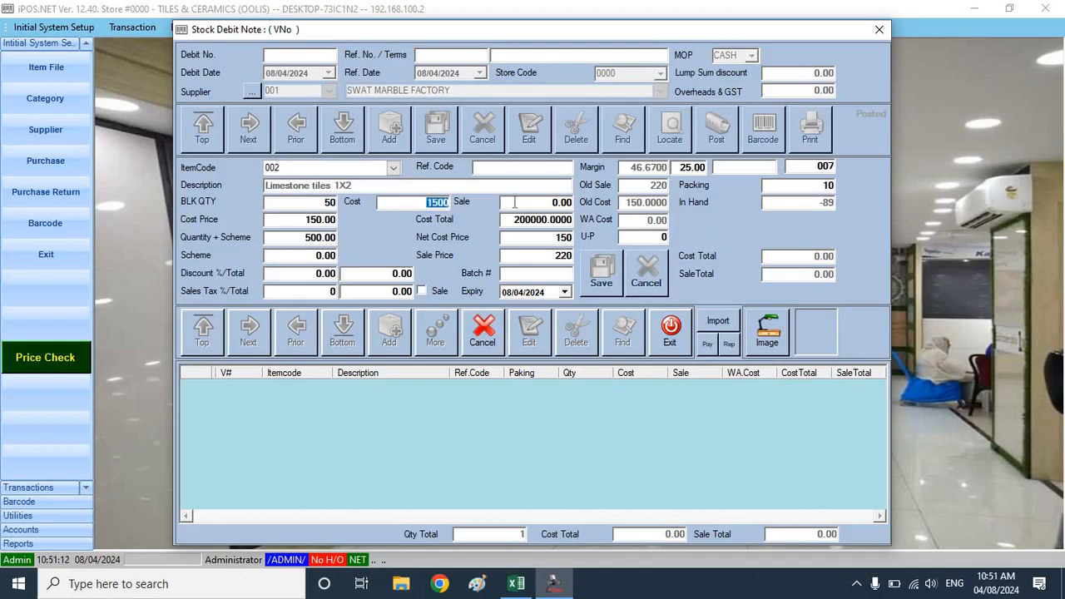
text(1800)
key(Return)
Check the Limestone tiles 1X2 cost price, quantity and sale price, and save the line to continue with another item
click(294, 221)
drag(294, 222, 383, 226)
click(301, 237)
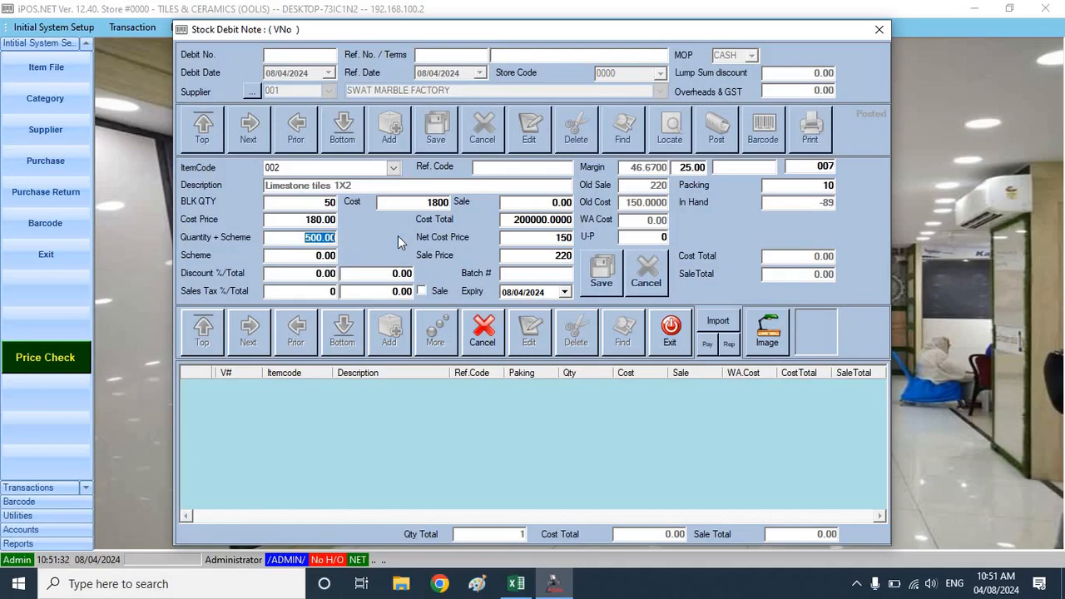
click(326, 202)
drag(327, 202, 351, 208)
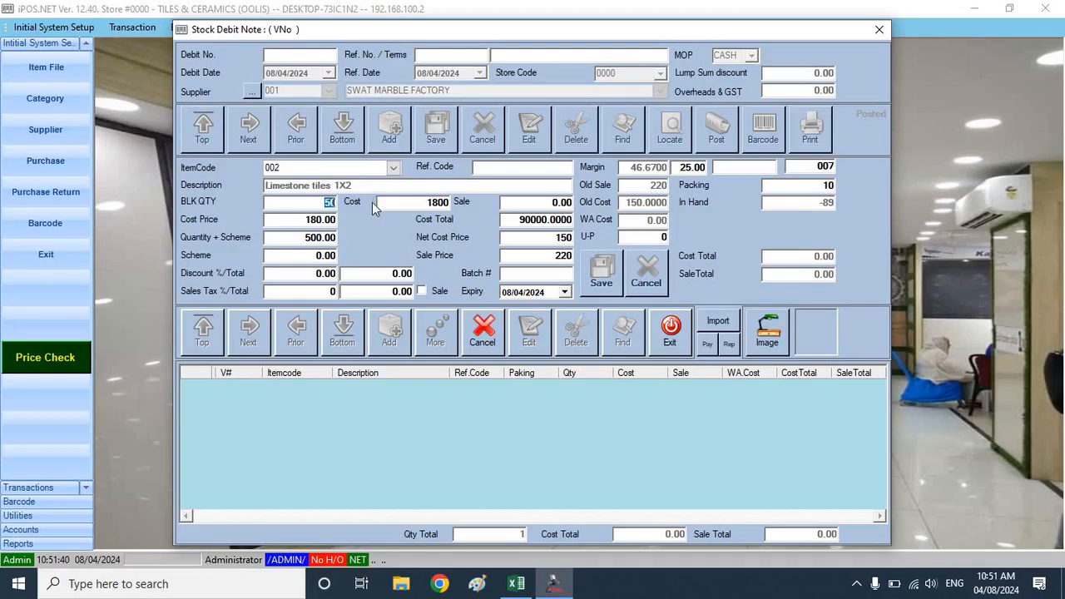
click(426, 202)
drag(426, 202, 489, 206)
drag(547, 255, 595, 258)
click(313, 220)
double_click(313, 220)
drag(554, 256, 596, 258)
click(594, 253)
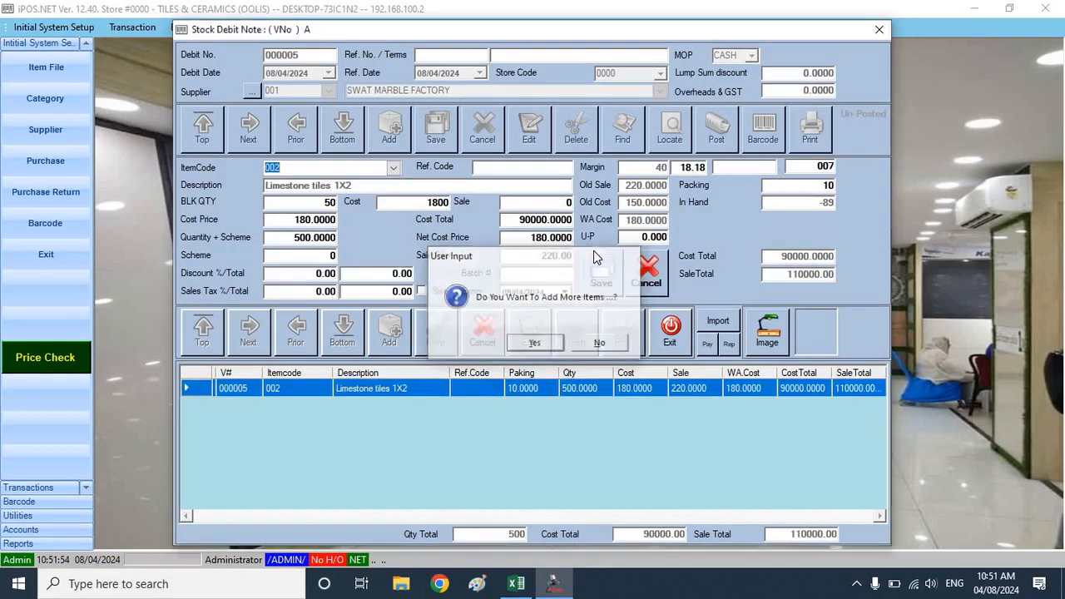
Enter item 001, Limestone tiles 2X2, as the second line with BLK QTY 25 and Cost 3000
text(001)
key(Return)
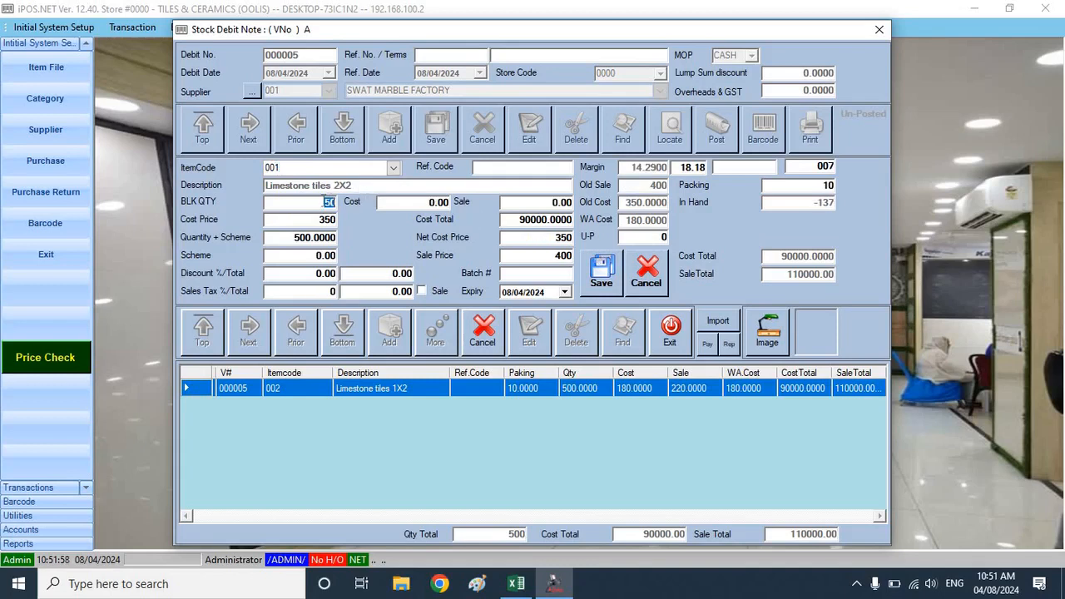
text(25)
key(Return)
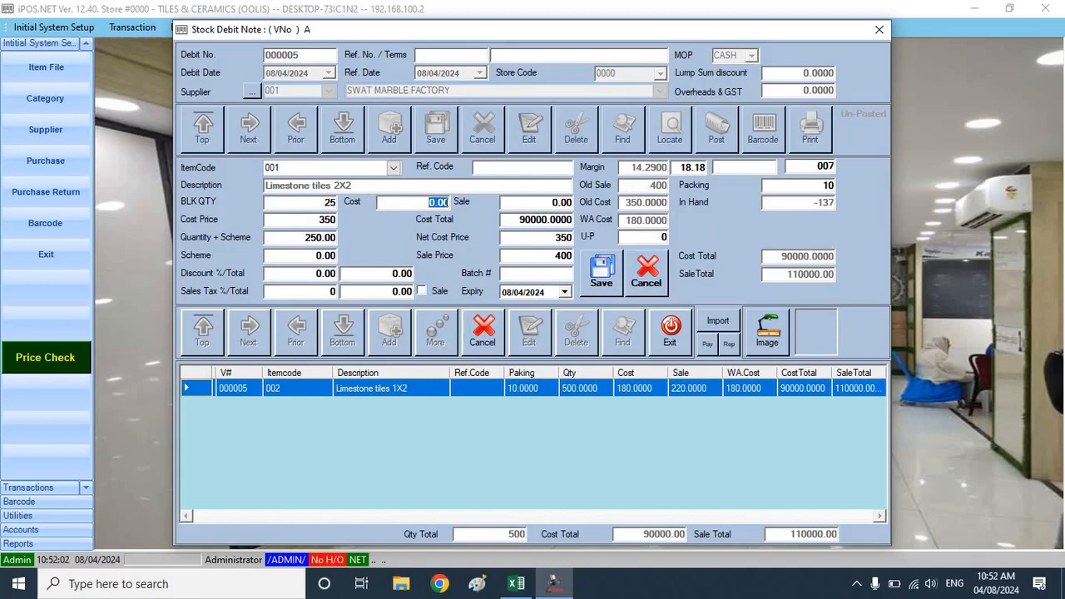
text(3)
text(0)
key(Return)
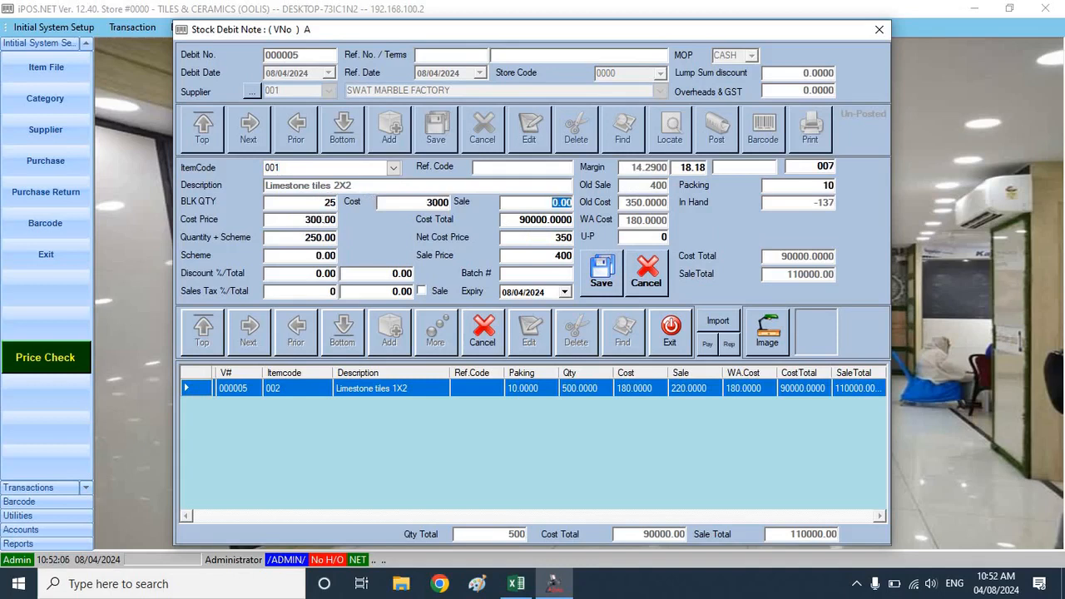
Check the Limestone tiles 2X2 cost price and quantity, and save the line with the option to add more items
click(302, 220)
drag(303, 220, 347, 223)
key(Return)
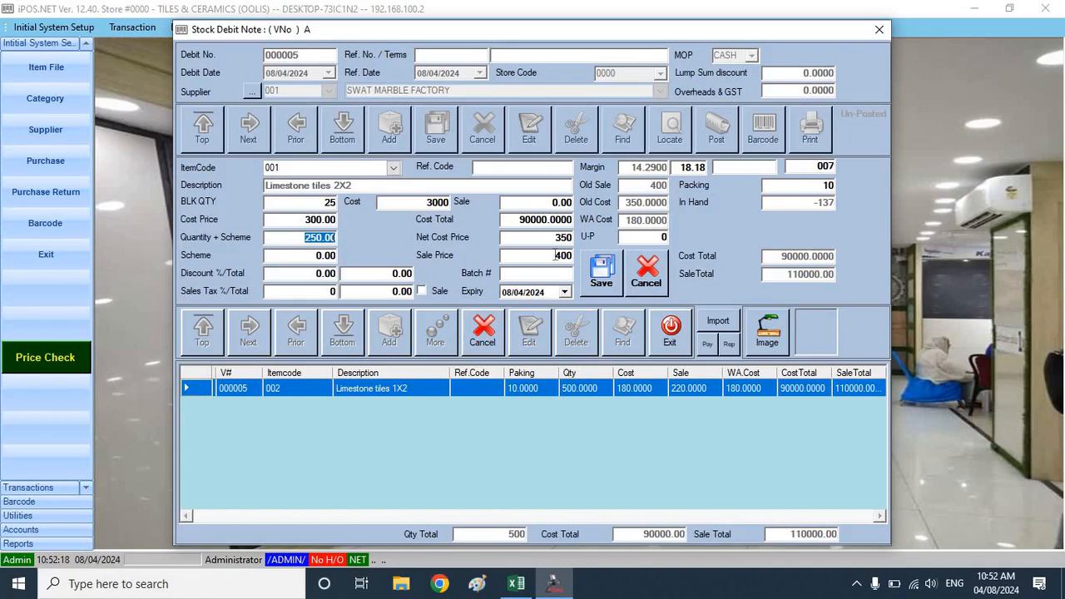
key(Return)
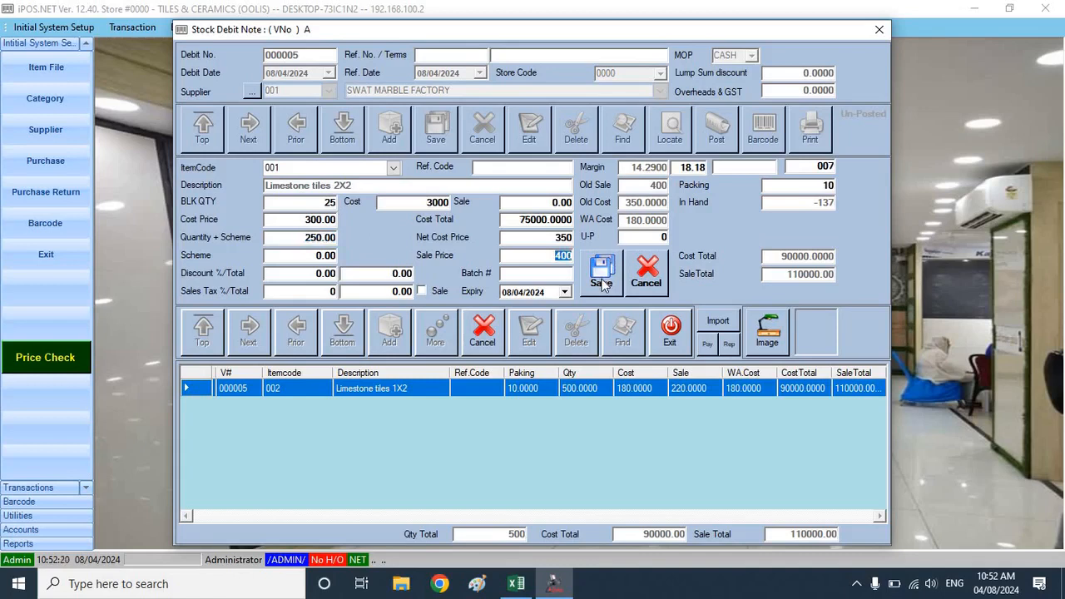
click(601, 273)
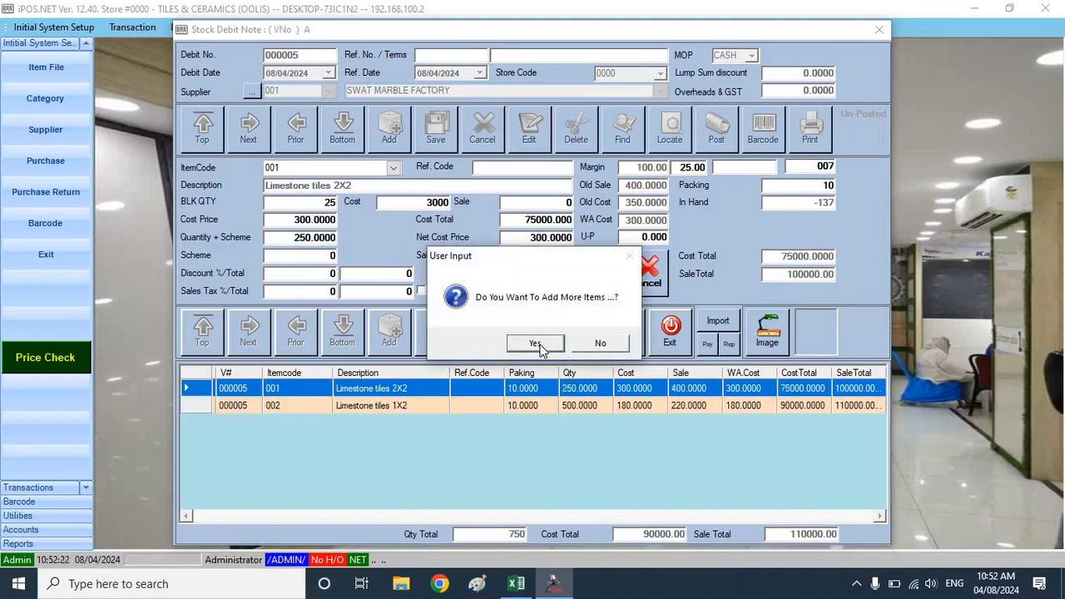
click(536, 343)
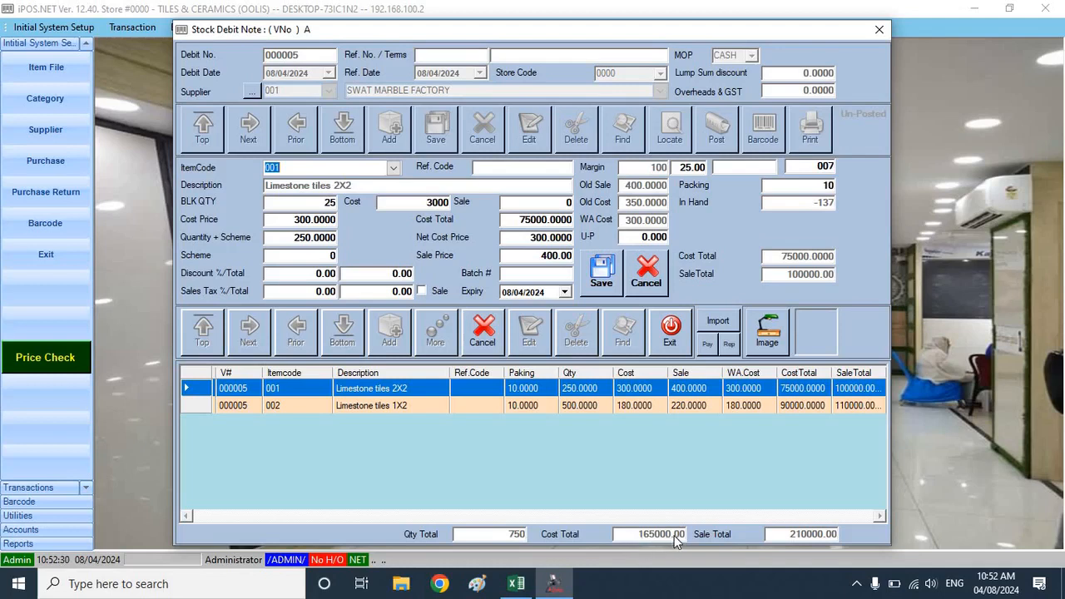
Cancel the further item entry, post the debit note and close it
click(483, 333)
click(718, 127)
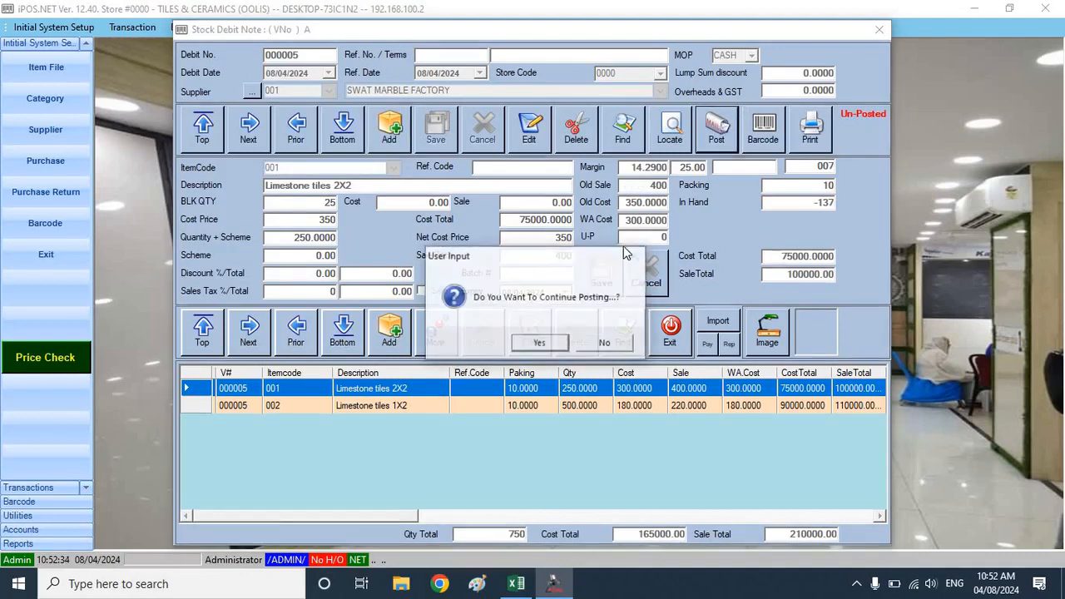
click(539, 341)
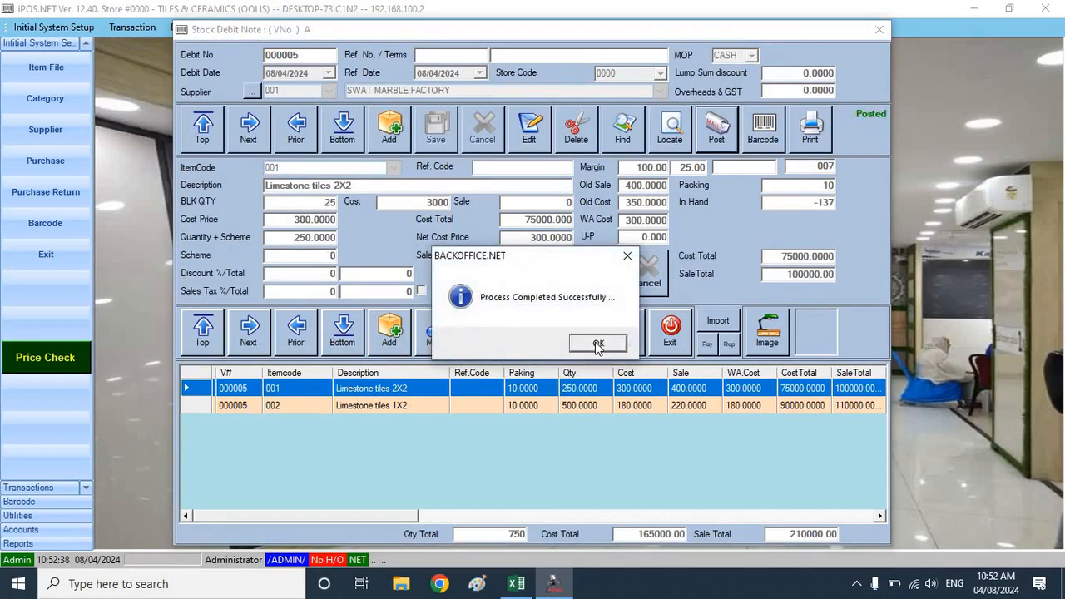
click(597, 346)
click(665, 341)
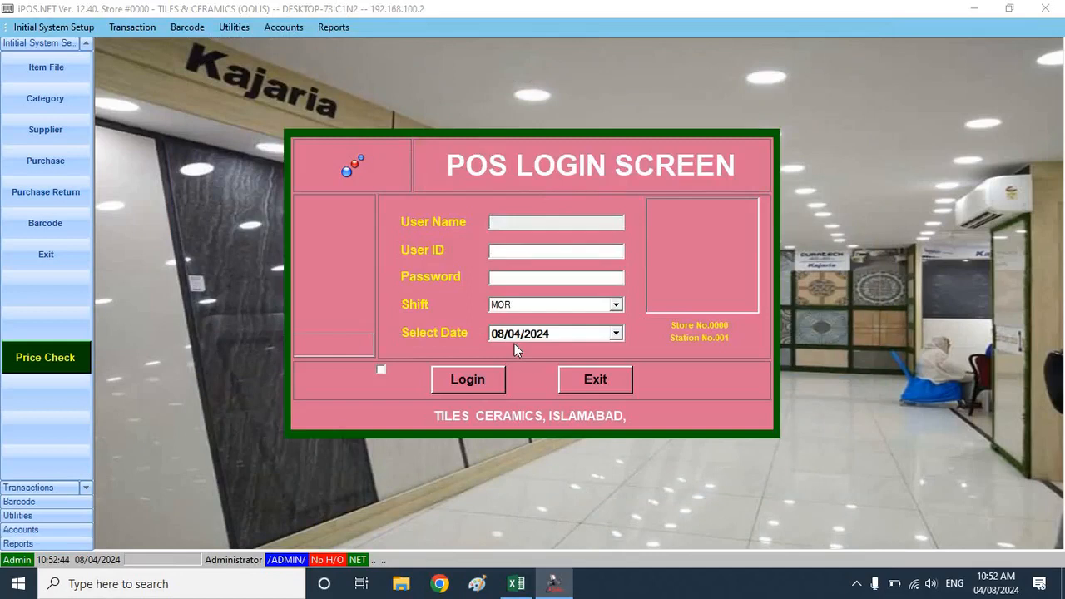
Log in to the POS sale screen with the user ID and password, keeping the MOR shift and date 08/04/2024
text(P)
key(Return)
text(1)
key(Return)
key(Return)
key(Return)
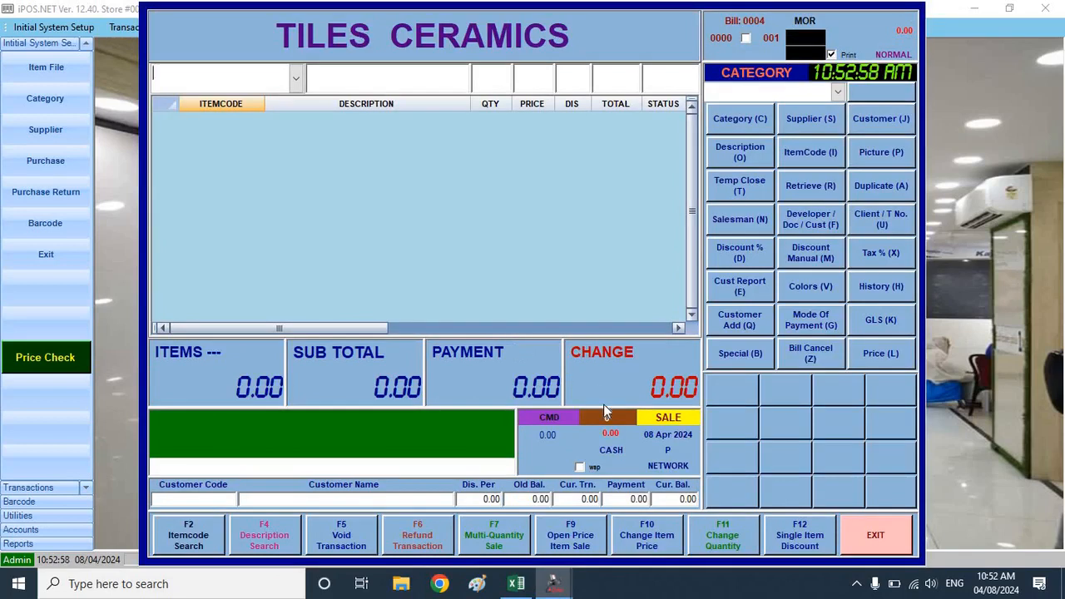
Switch to the tiles dimension calculator in Excel and clear both Area Size values under Floor Dimension
click(516, 584)
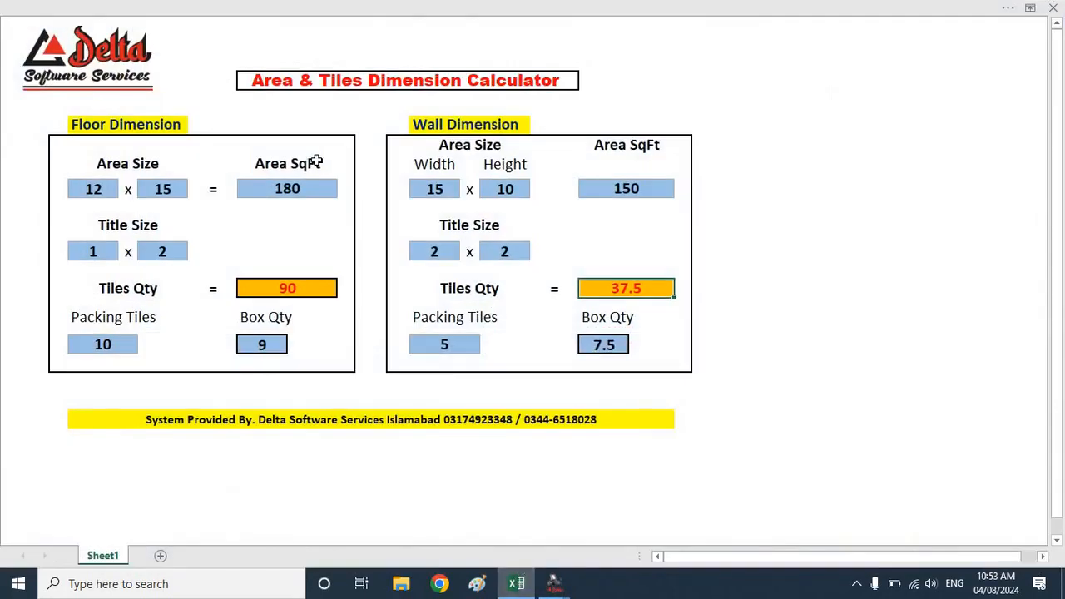
click(97, 196)
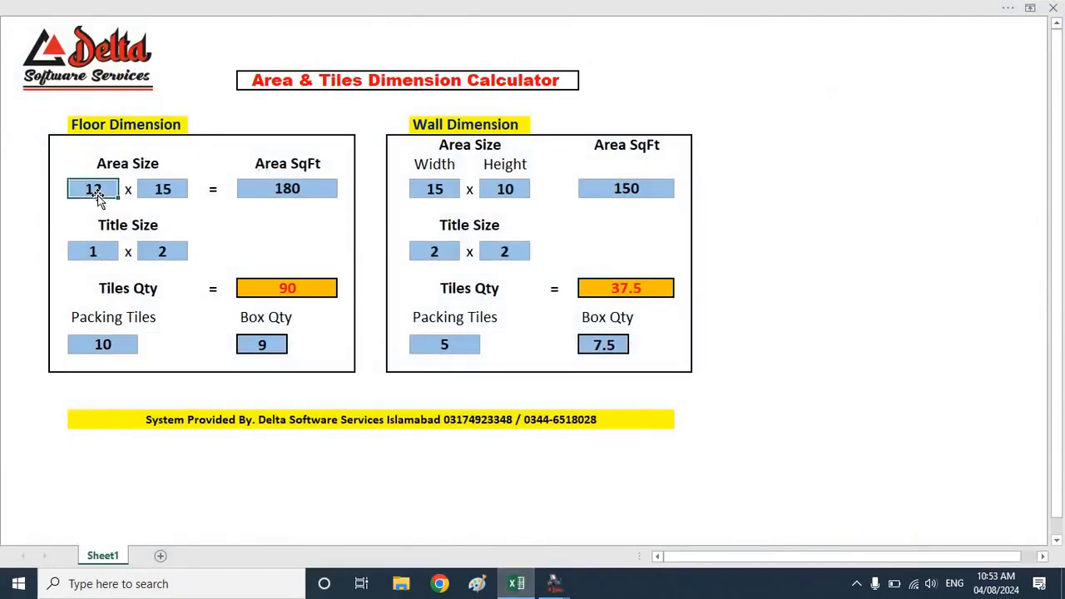
key(Delete)
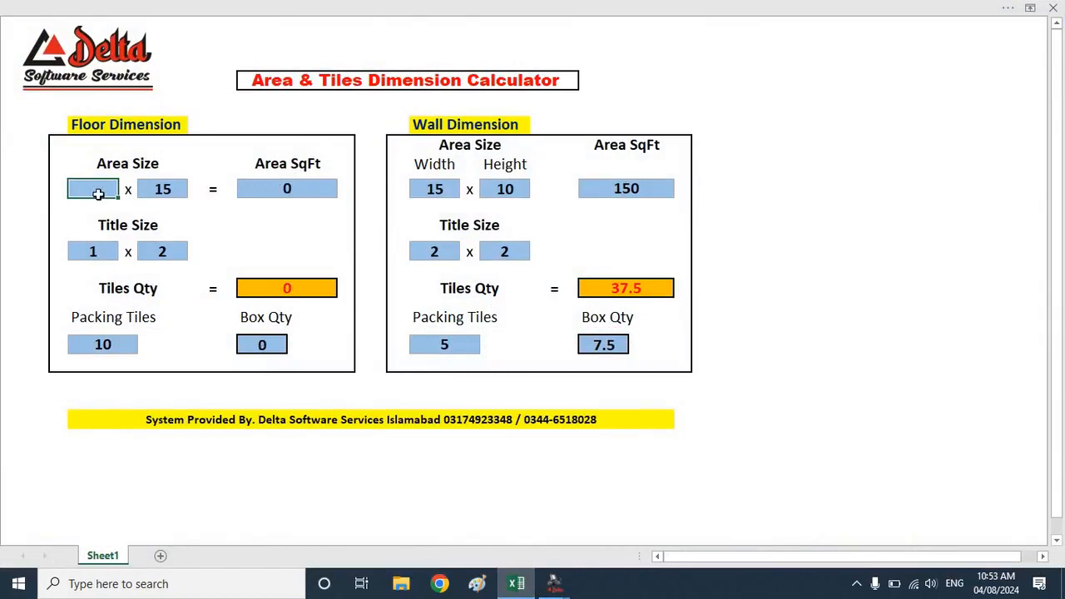
click(158, 189)
key(Delete)
key(Return)
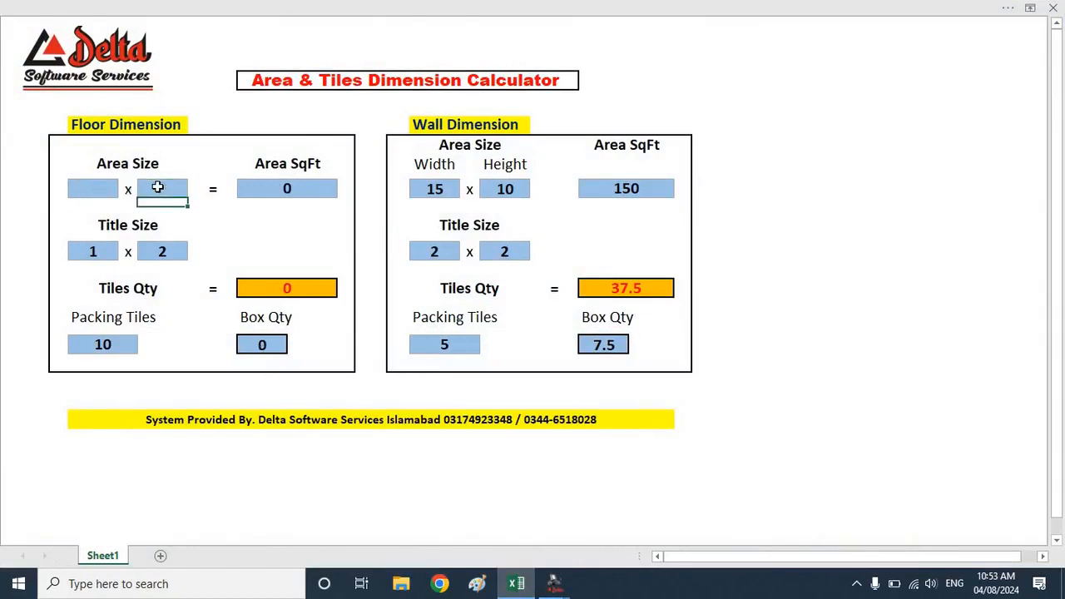
Clear the wall area's Width value under Wall Dimension and select its Height value
click(431, 188)
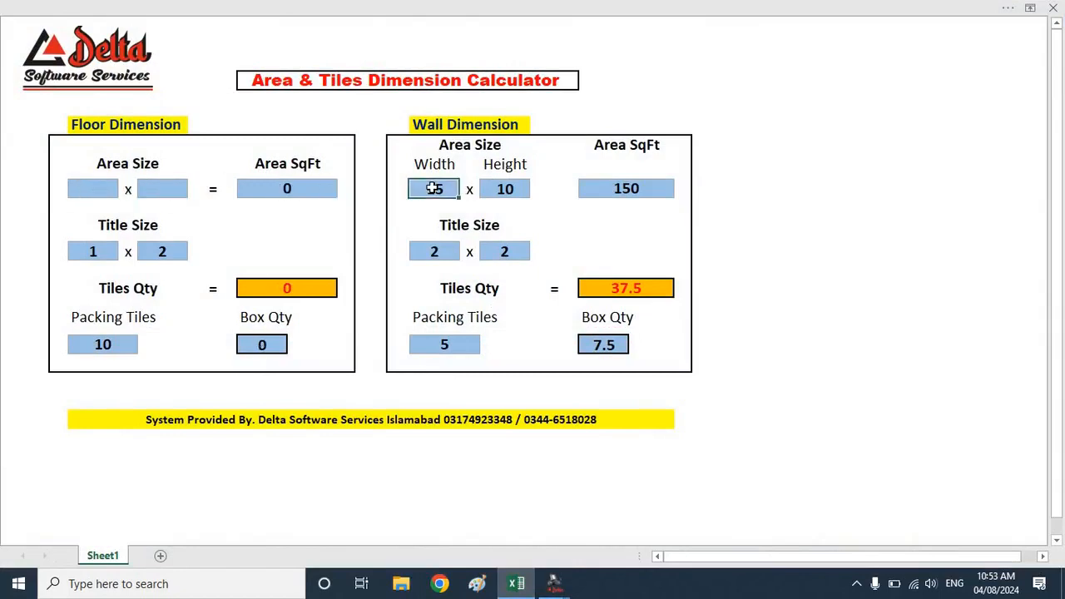
key(Delete)
click(509, 188)
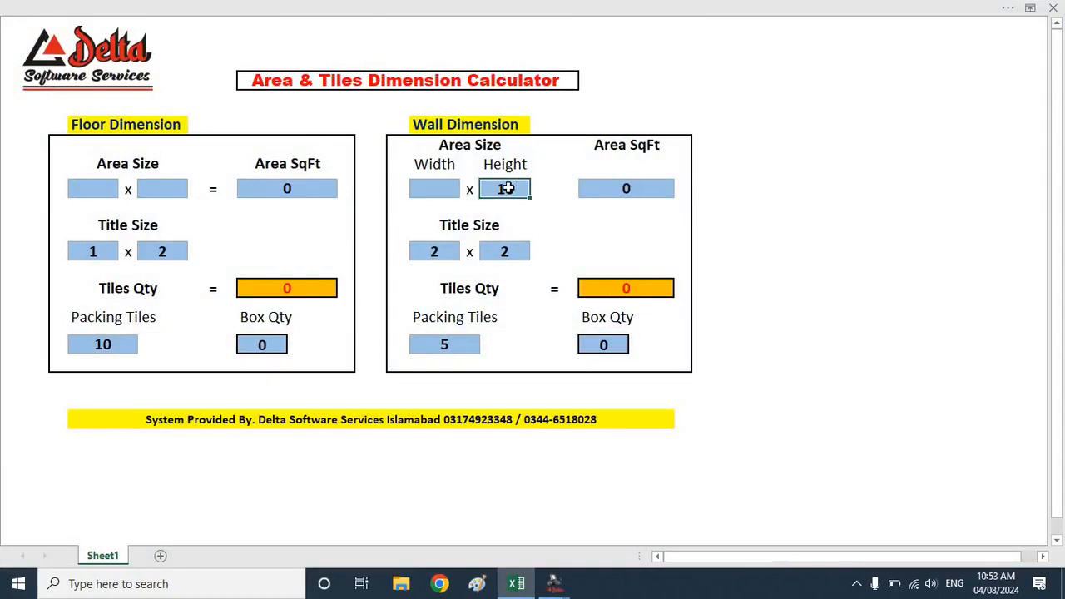
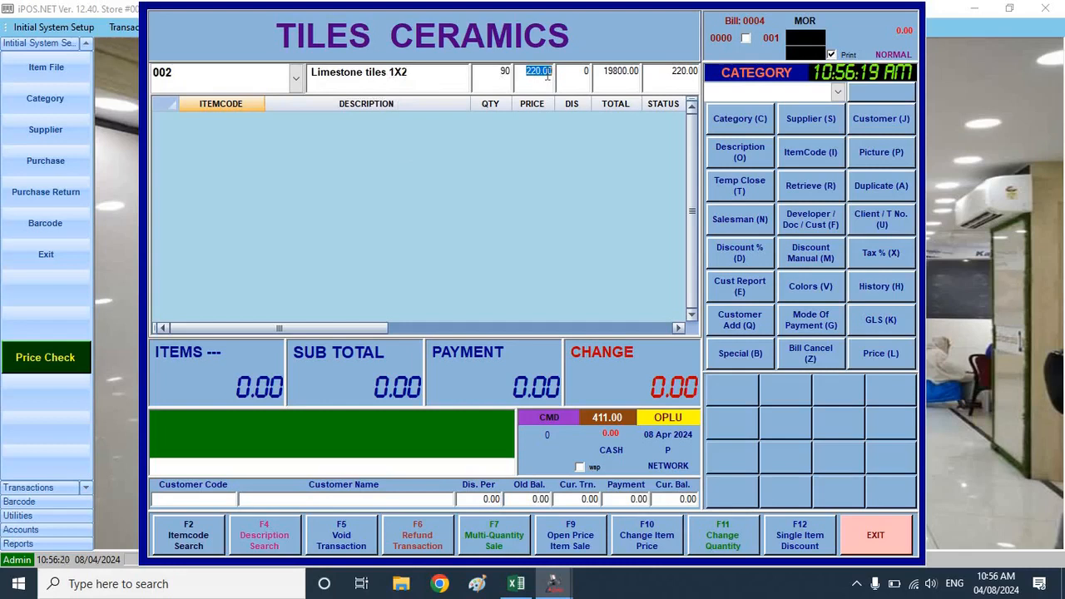
Add Limestone tiles 1X2 with quantity 90 at 220.00 to the bill, and item 001 with quantity 38 at 400.00
key(Return)
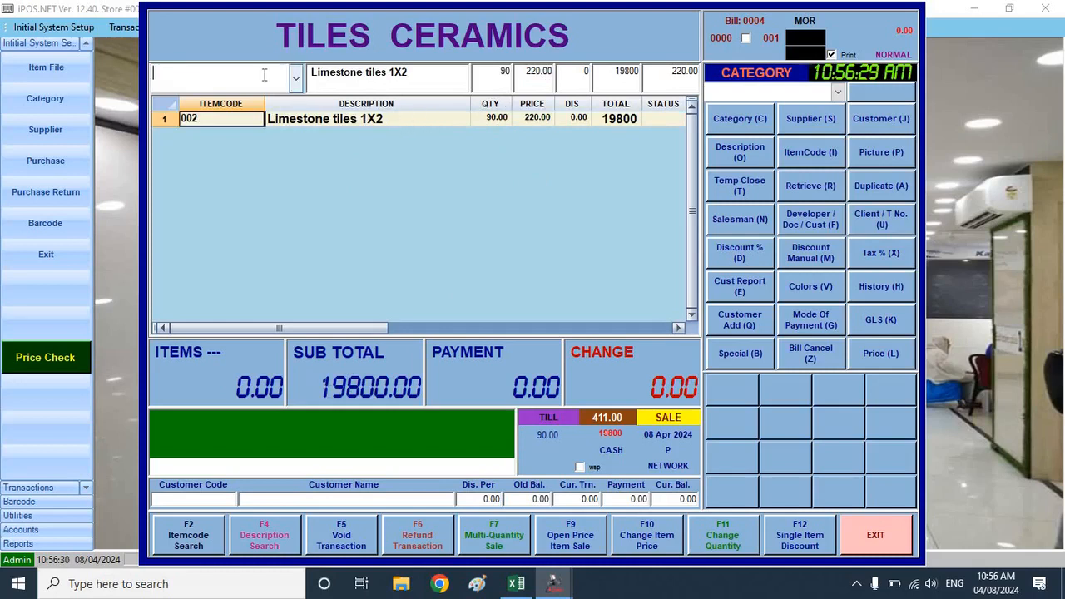
text(001)
key(Return)
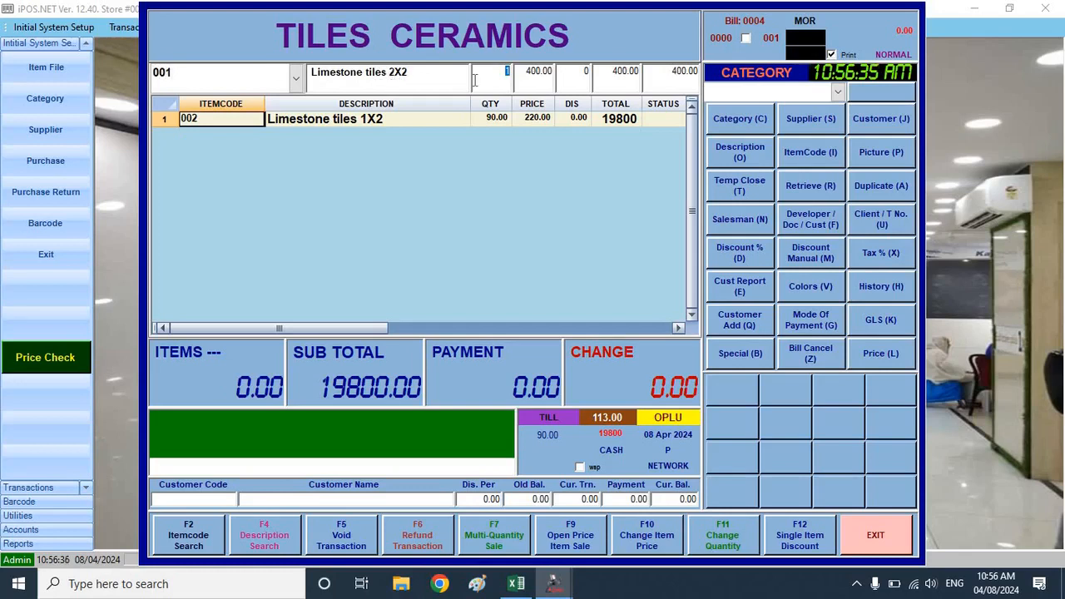
text(38)
key(Return)
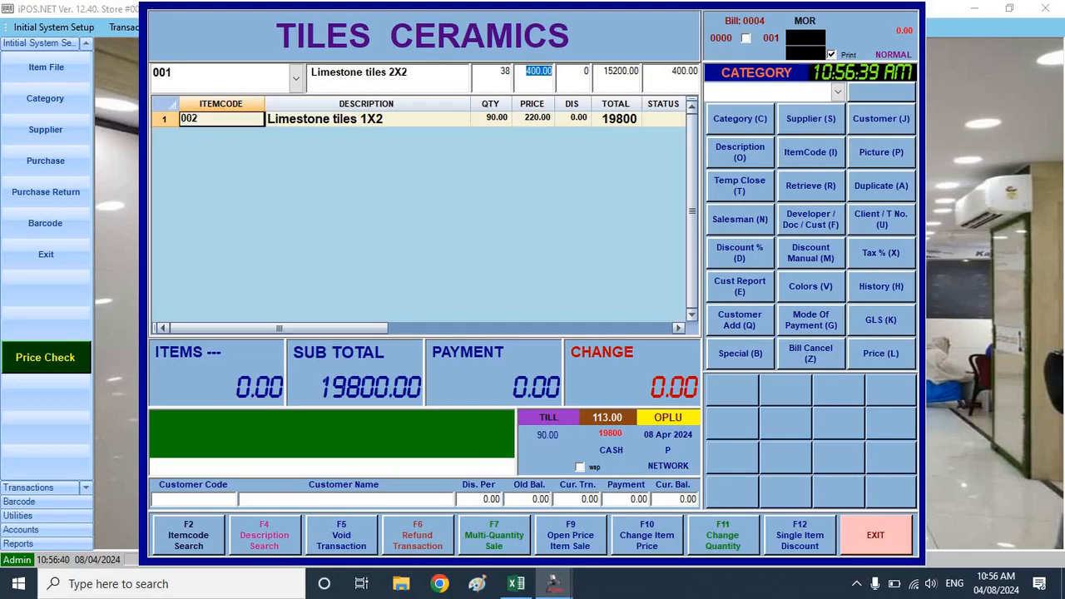
key(Return)
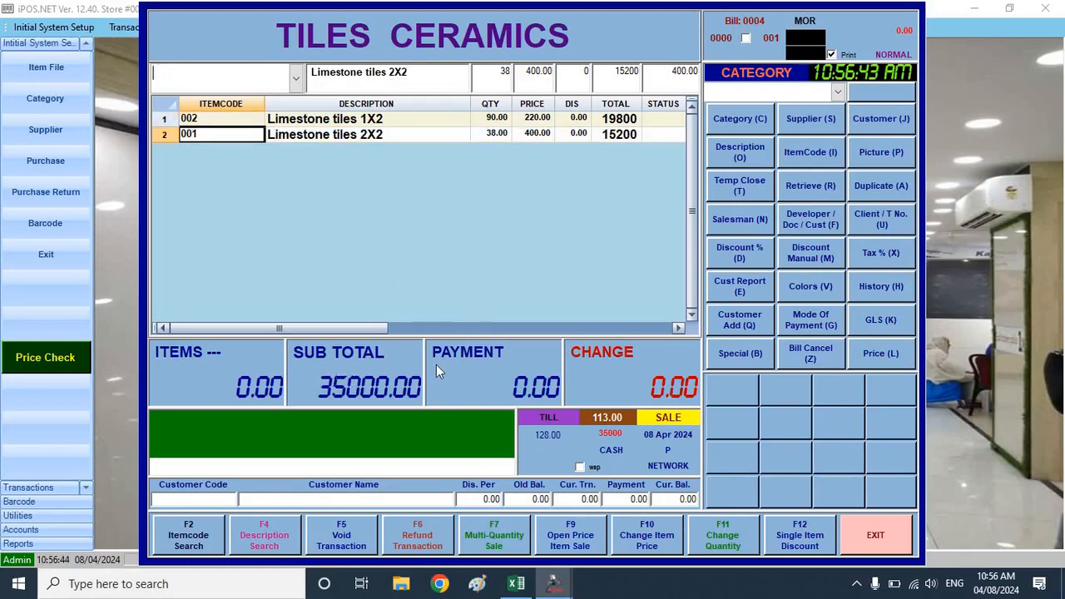
Enter a cash payment of 35000 for the bill and complete the sale
key(Return)
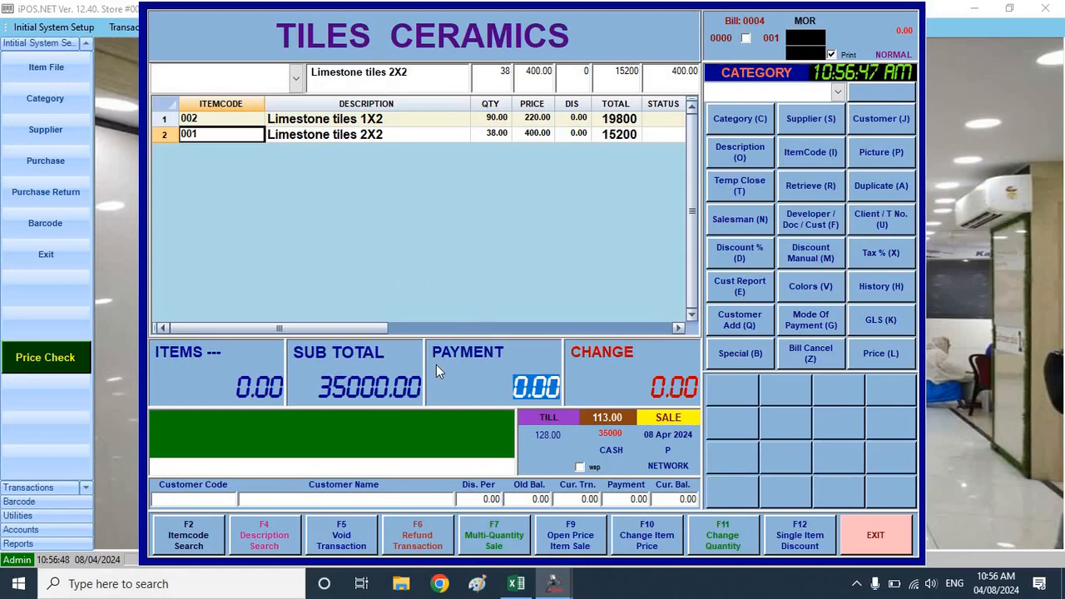
text(3500)
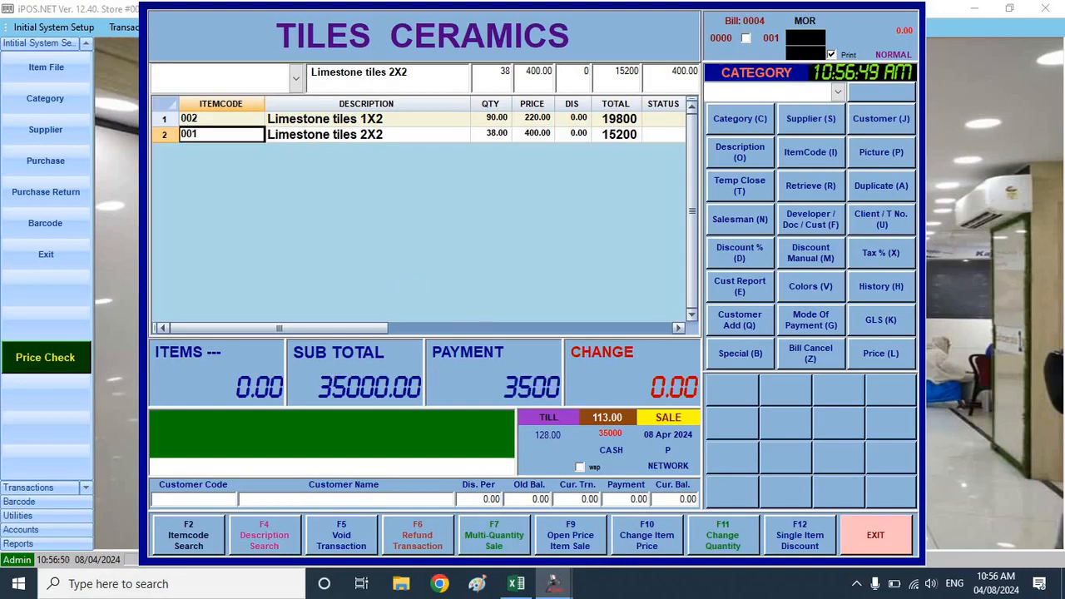
text(0)
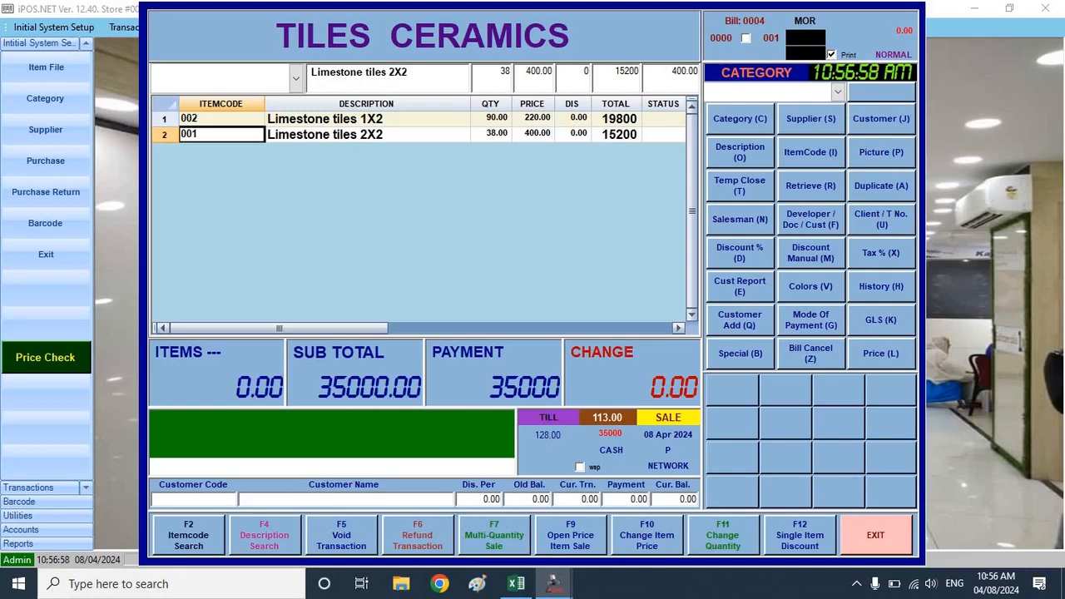
key(Return)
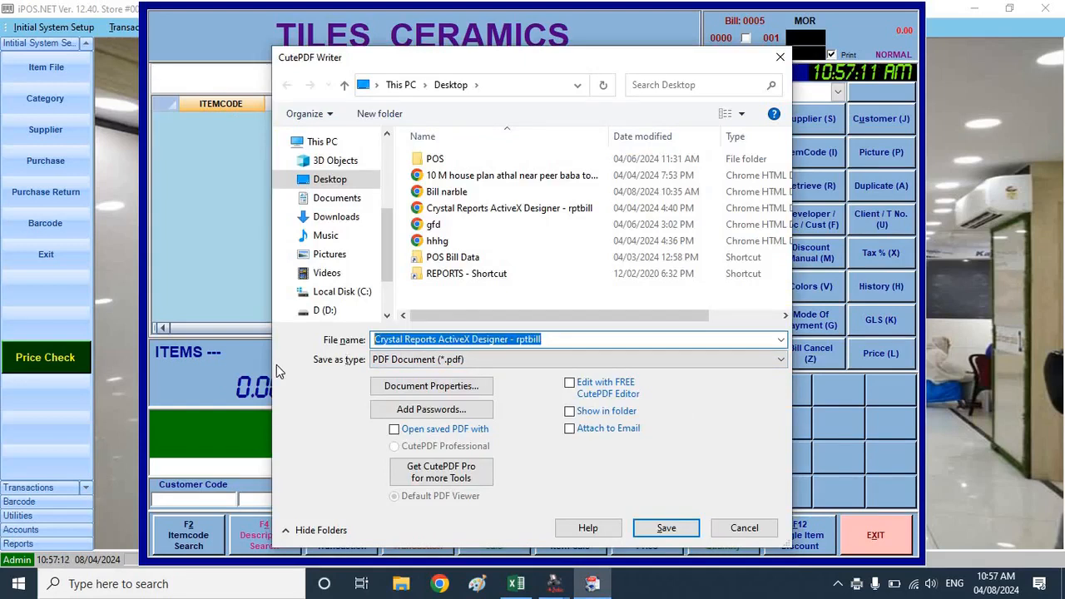
Save the printed bill as a PDF named "bill marble 2" on the Desktop
text(bill)
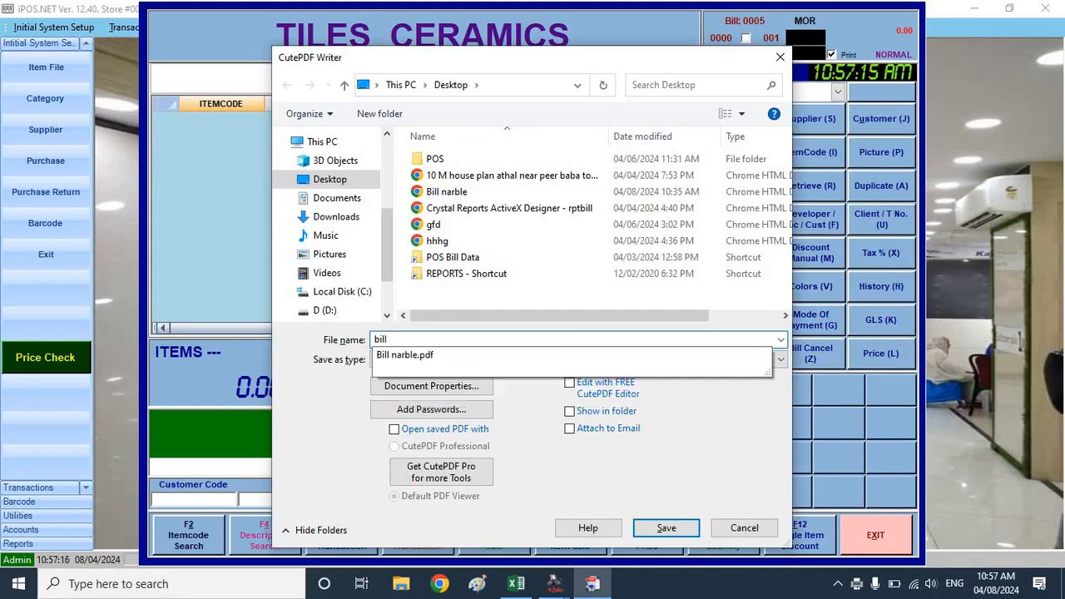
text( marble )
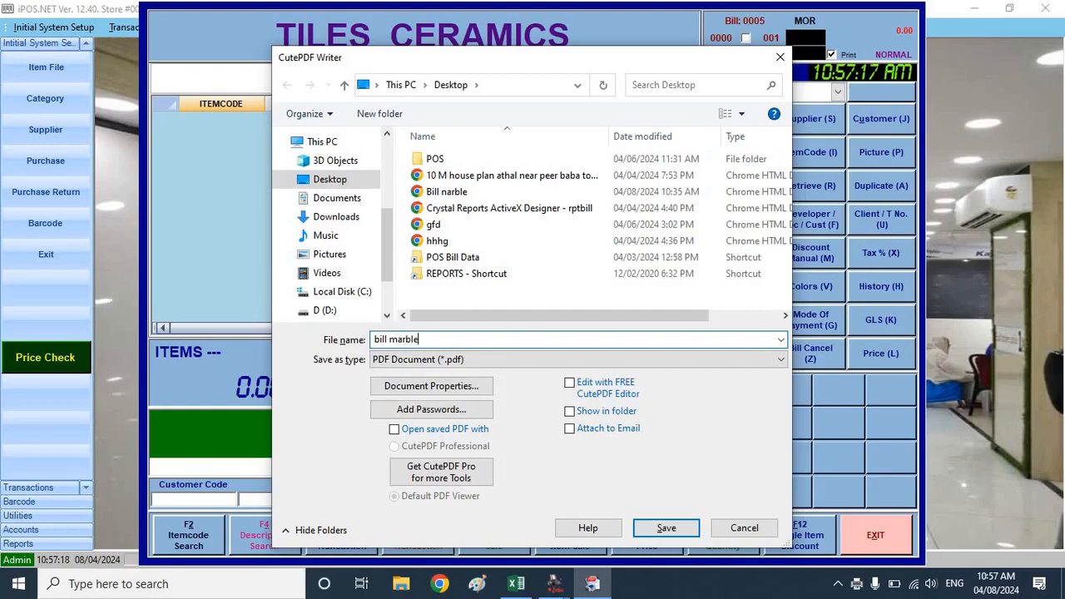
text(2)
key(Return)
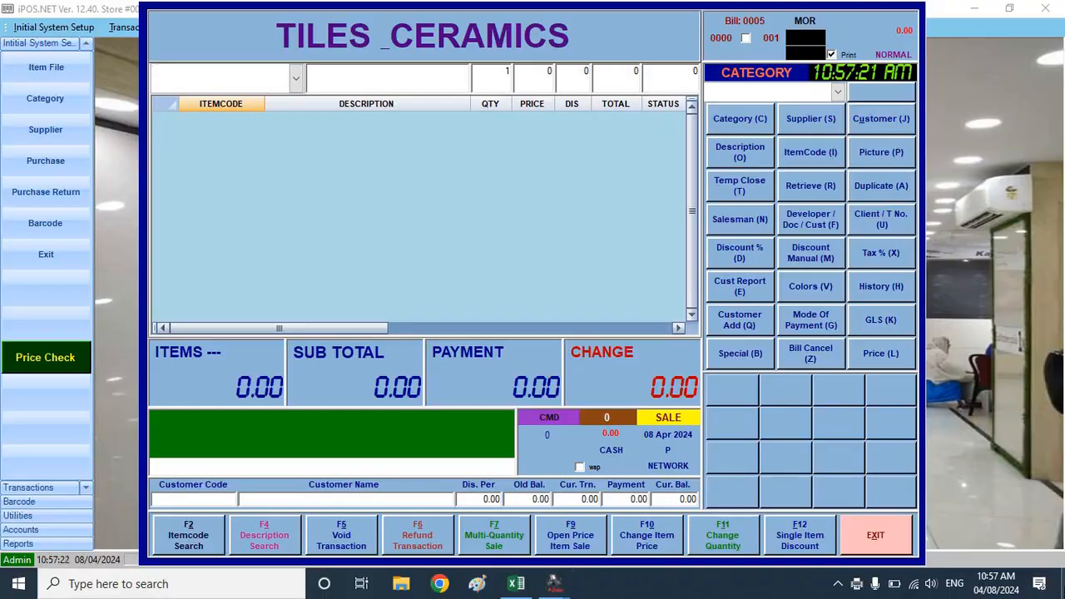
Open the "bill marble 2" PDF from the desktop in a maximized window at 150% zoom
key(super+d)
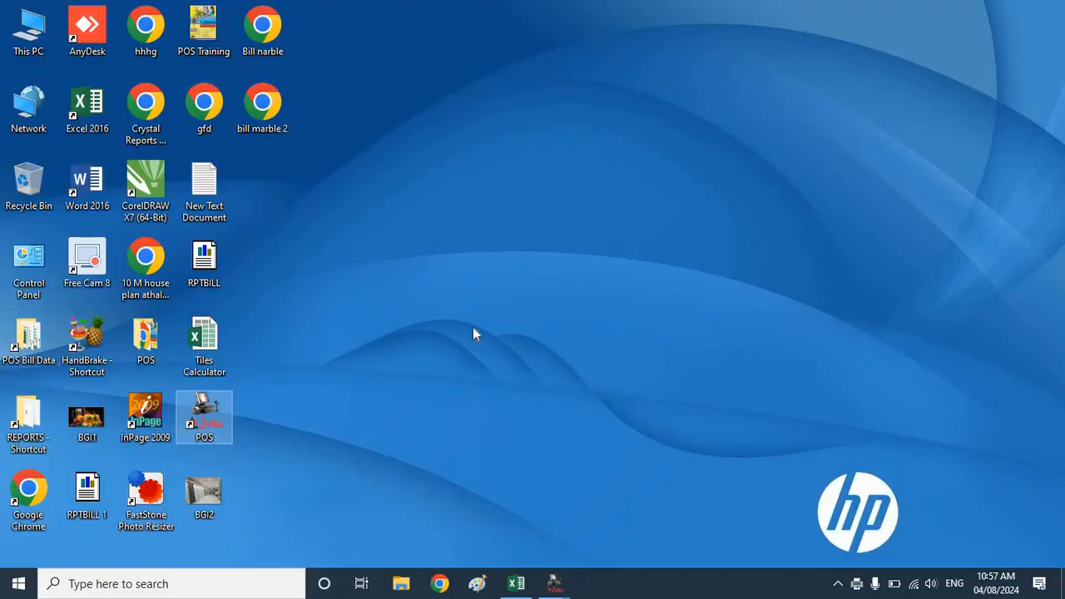
click(267, 121)
double_click(267, 121)
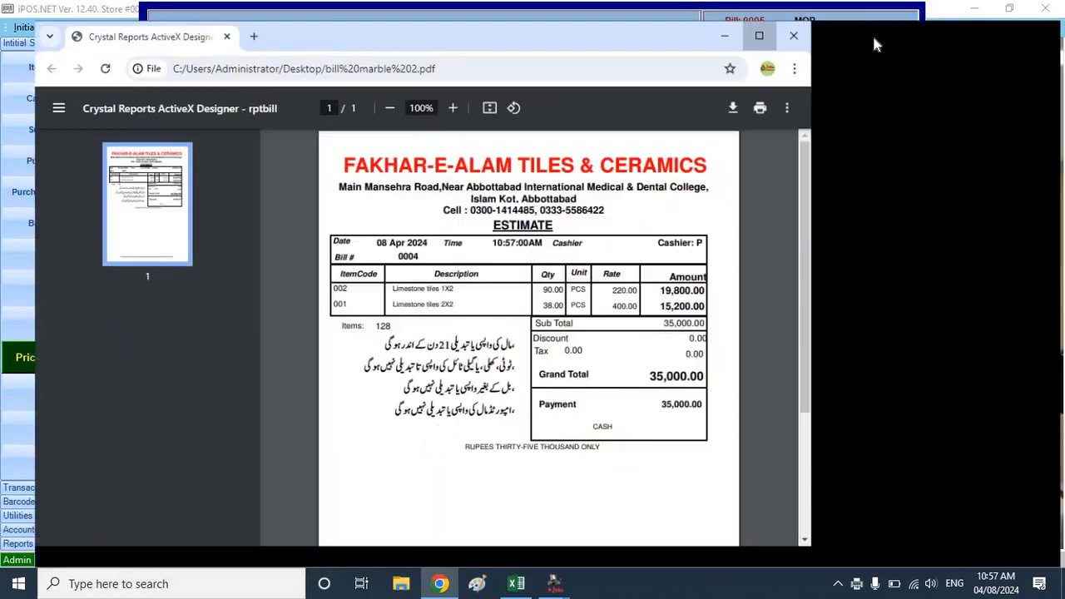
click(878, 41)
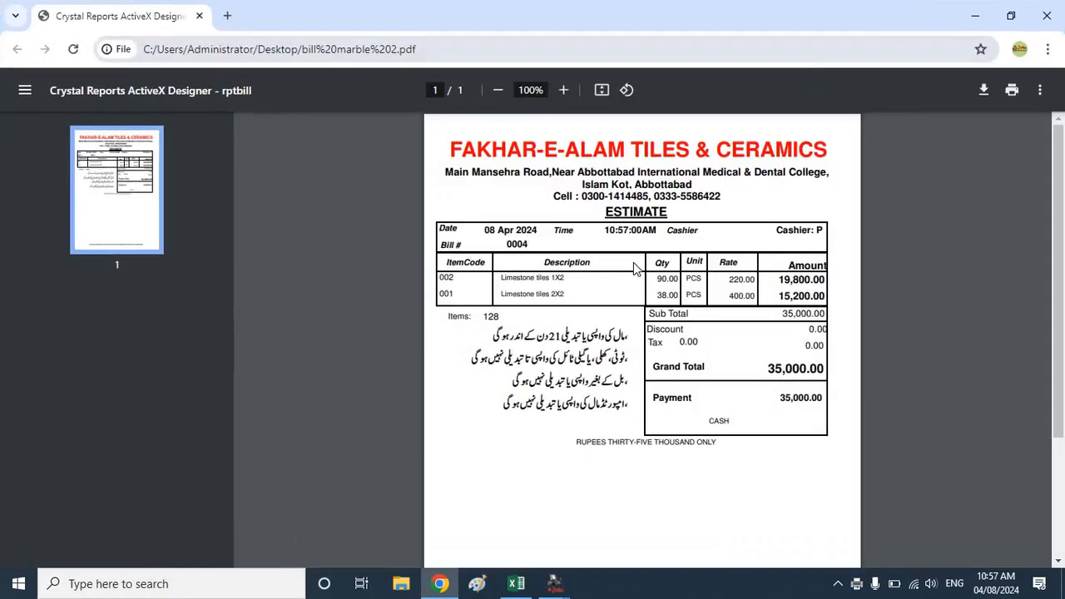
click(565, 93)
click(565, 93)
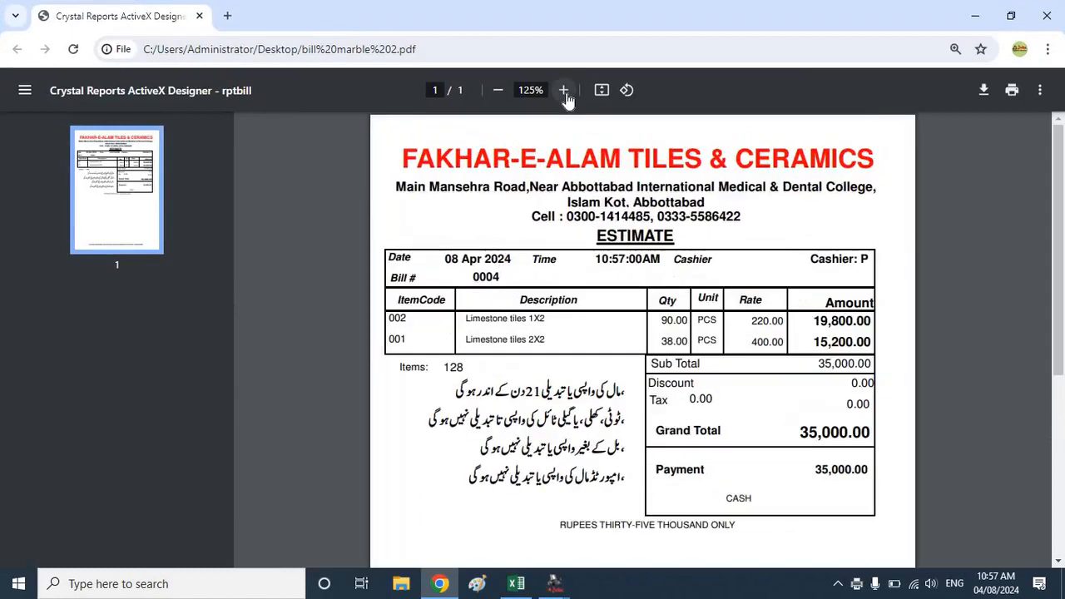
click(565, 93)
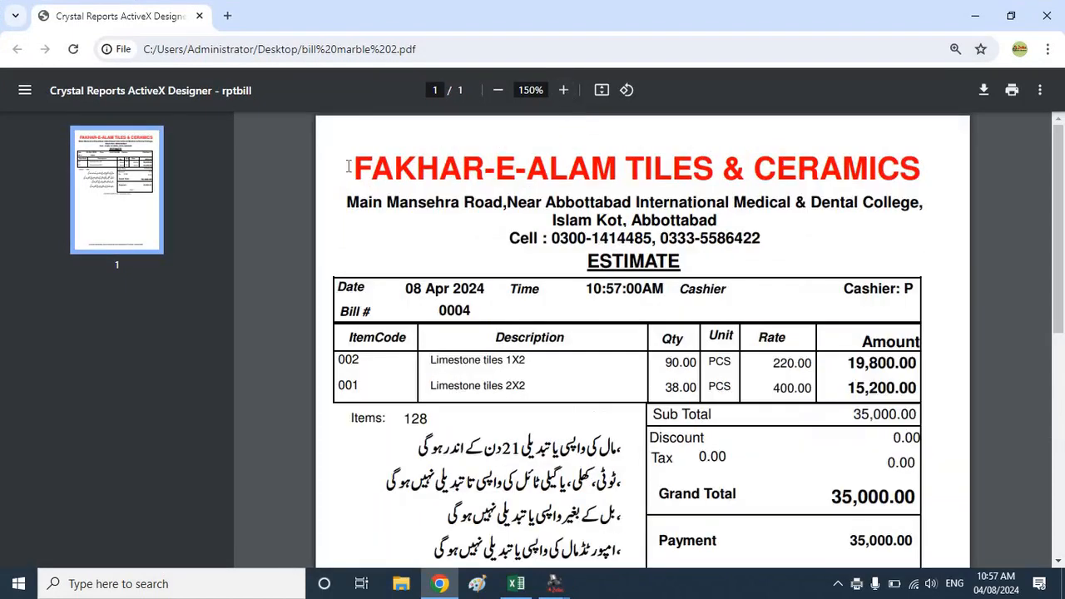
Review the bill's header: shop name, address, contact numbers, date, time and cashier
drag(349, 165, 895, 168)
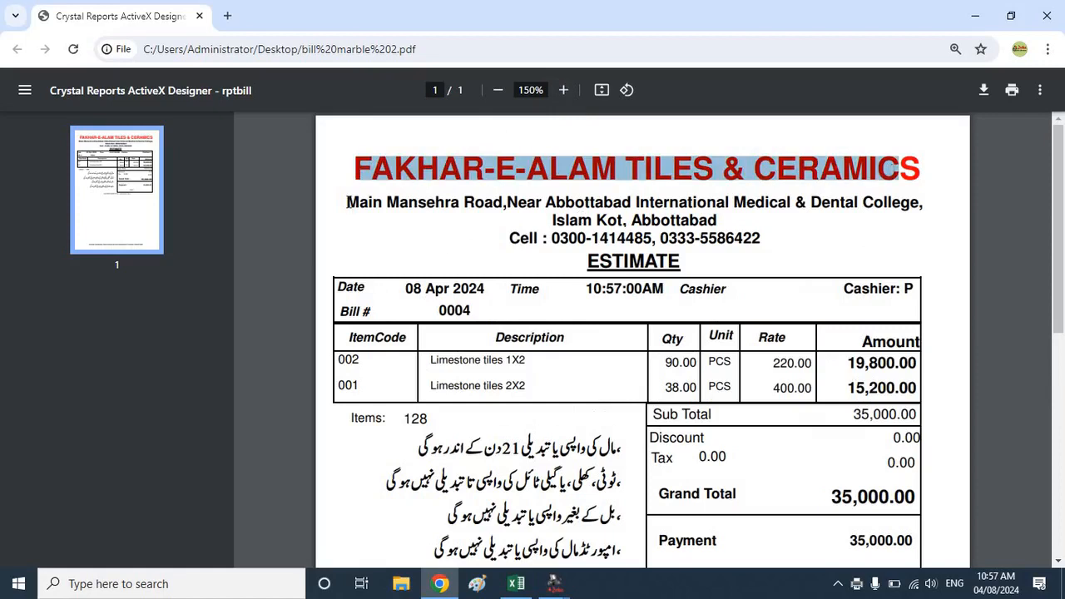
drag(347, 202, 760, 213)
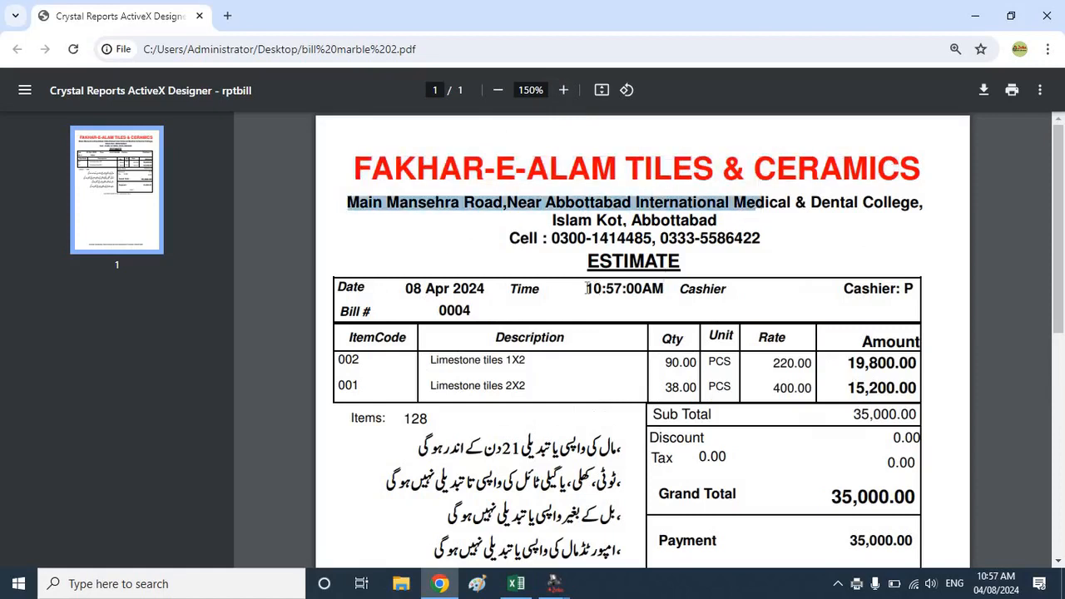
drag(511, 237, 784, 243)
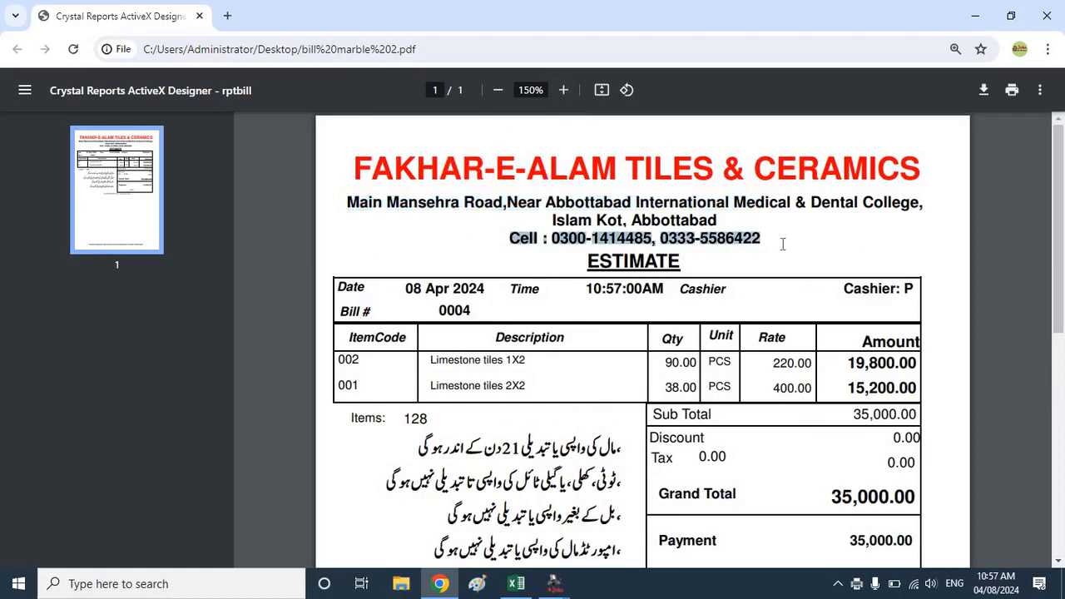
drag(405, 288, 485, 288)
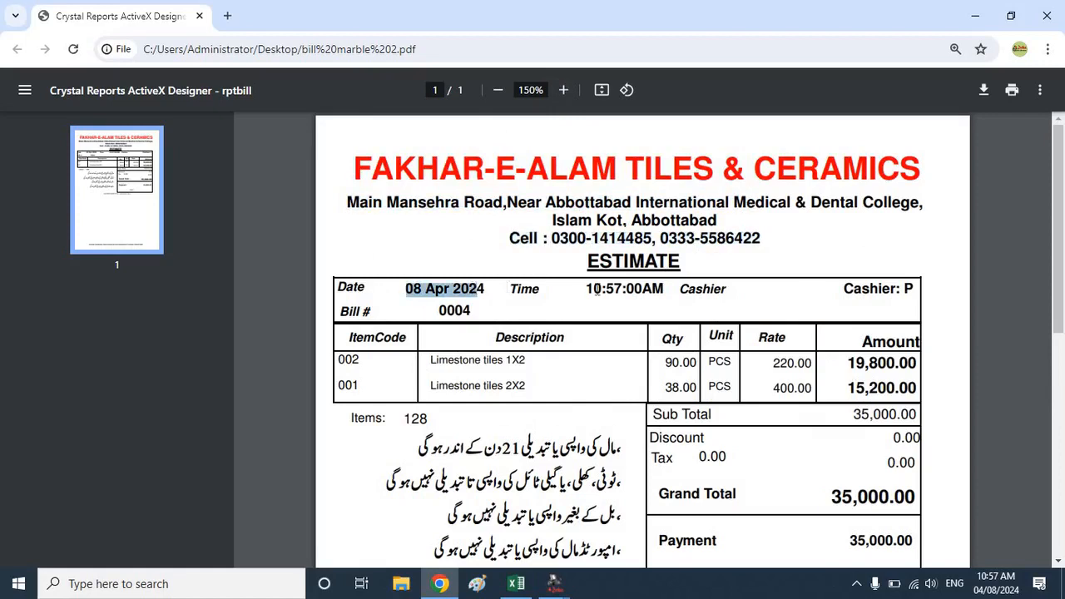
drag(596, 288, 635, 288)
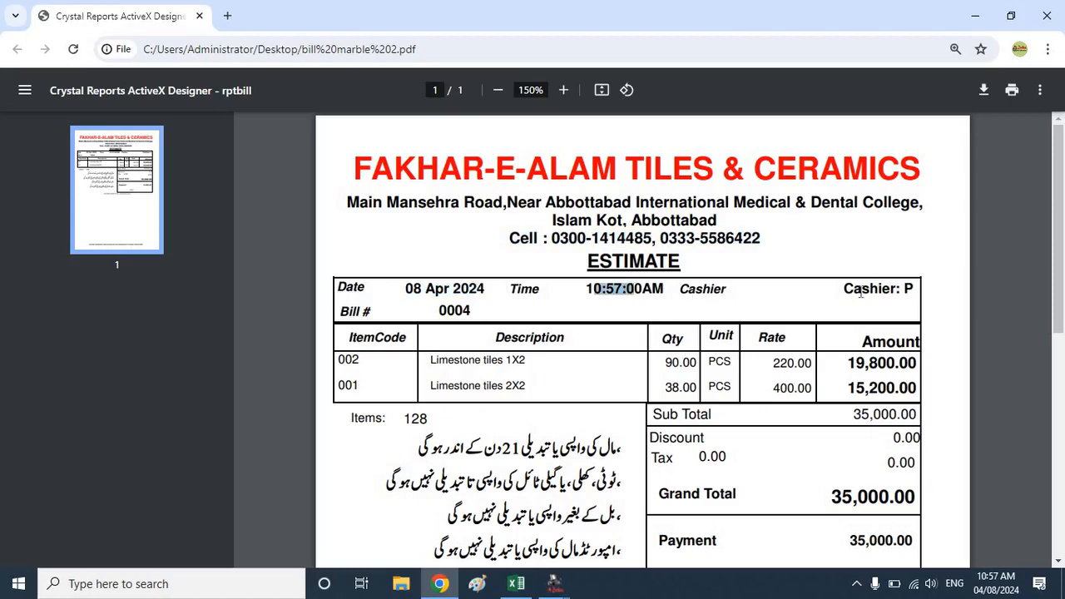
drag(854, 288, 909, 289)
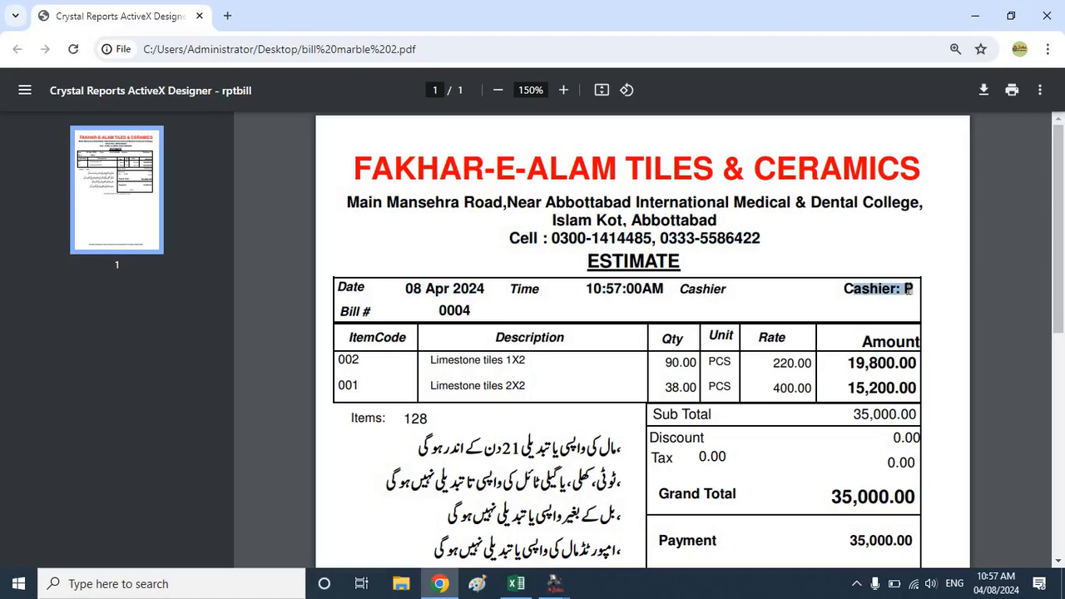
click(908, 289)
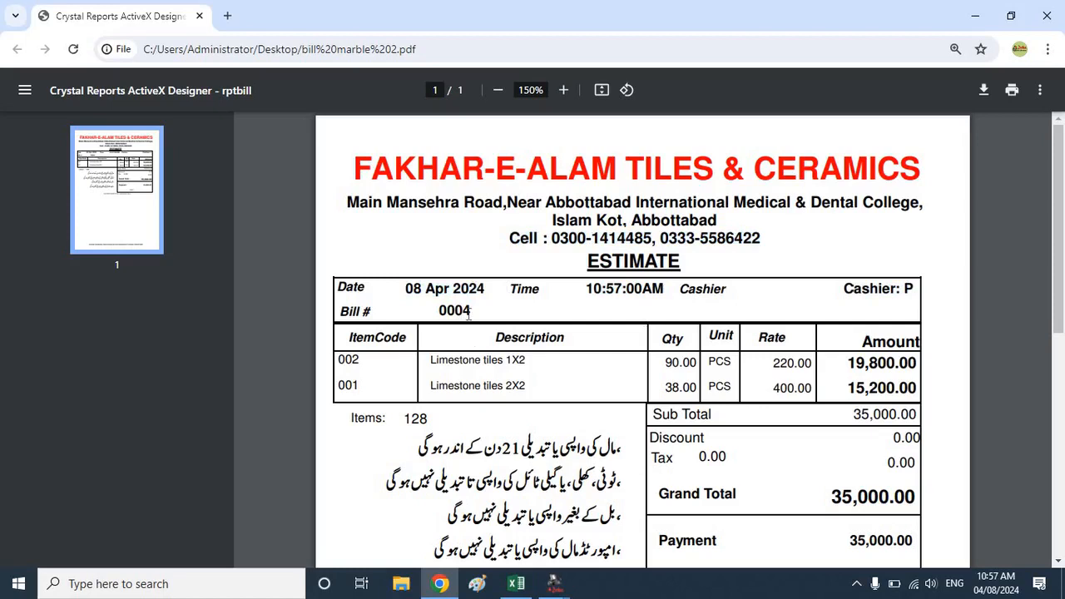
Check the bill number and the description, quantity, rate and amount of both Limestone tile lines
double_click(438, 312)
drag(428, 359, 530, 360)
click(530, 360)
drag(666, 363, 695, 363)
drag(764, 363, 915, 363)
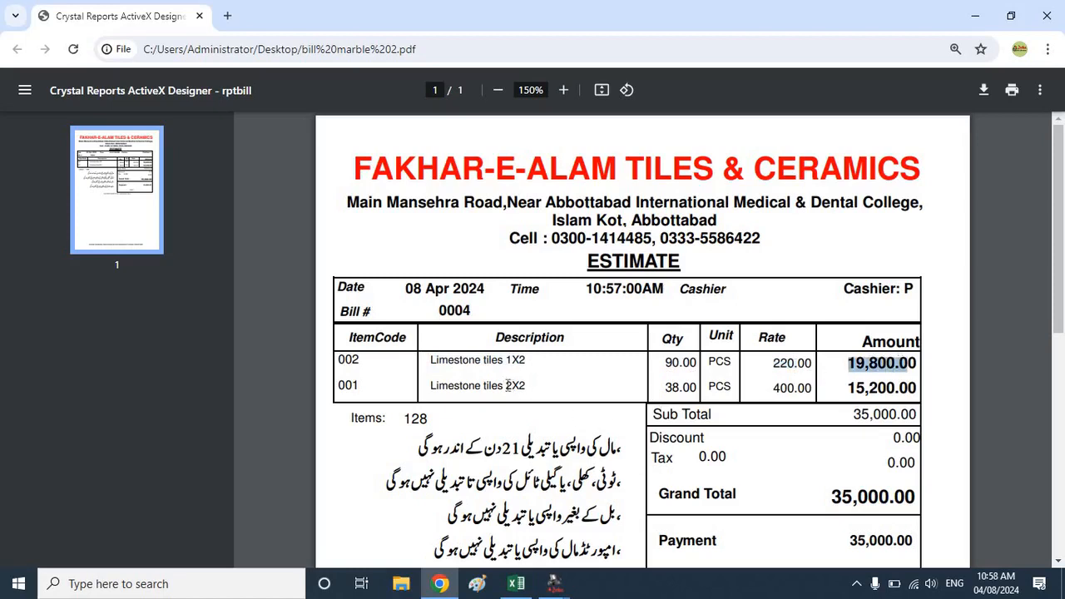
drag(506, 385, 528, 385)
drag(658, 385, 683, 384)
drag(773, 387, 866, 385)
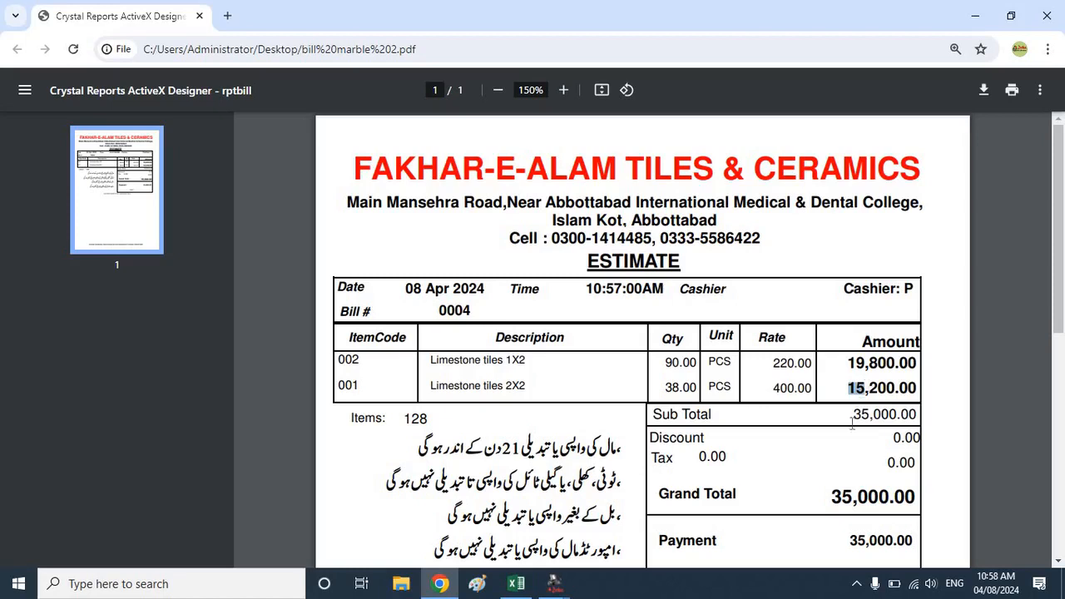
Check the bill's subtotal and payment, and read the return terms printed in Urdu
click(852, 416)
drag(854, 417, 904, 416)
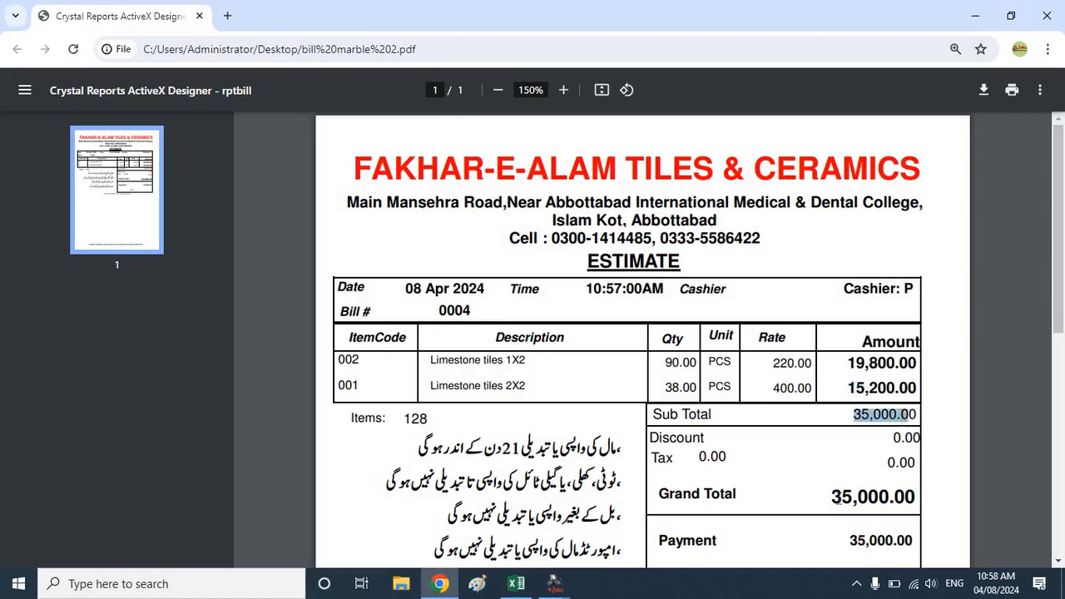
drag(846, 541, 894, 540)
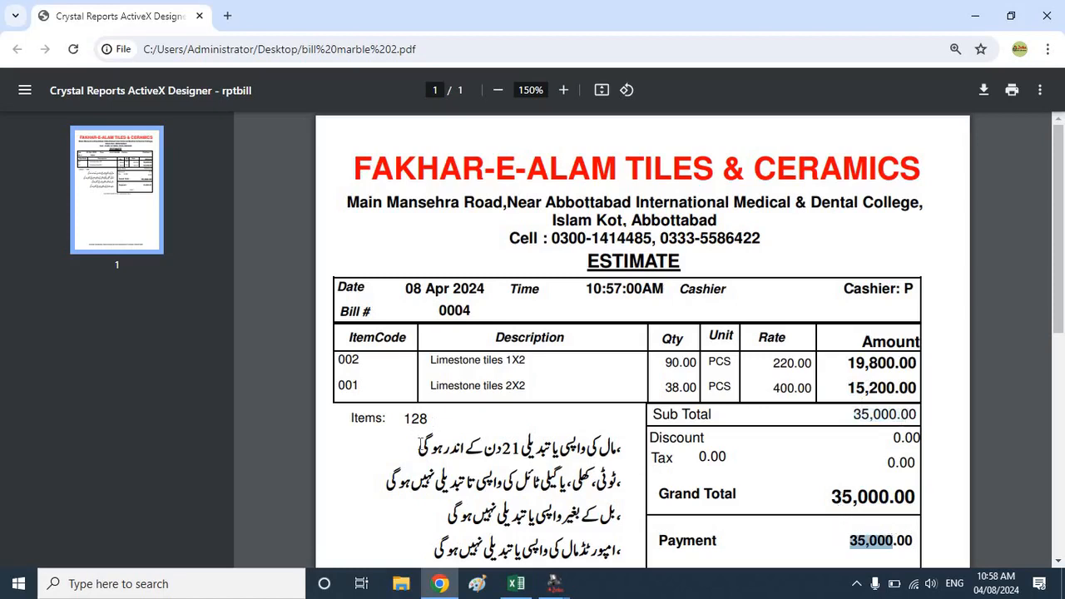
drag(420, 445, 536, 447)
click(574, 455)
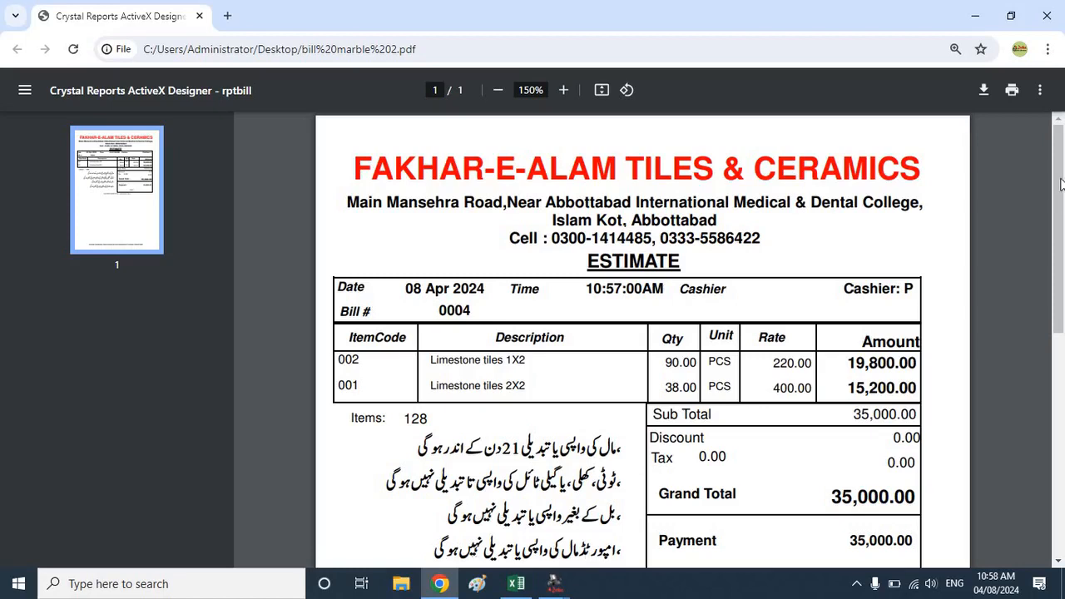
Read the bill's amount in words and the software provider footer, return to the bill's header, and close the PDF
scroll(1063, 262, down, 1)
scroll(1063, 262, down, 2)
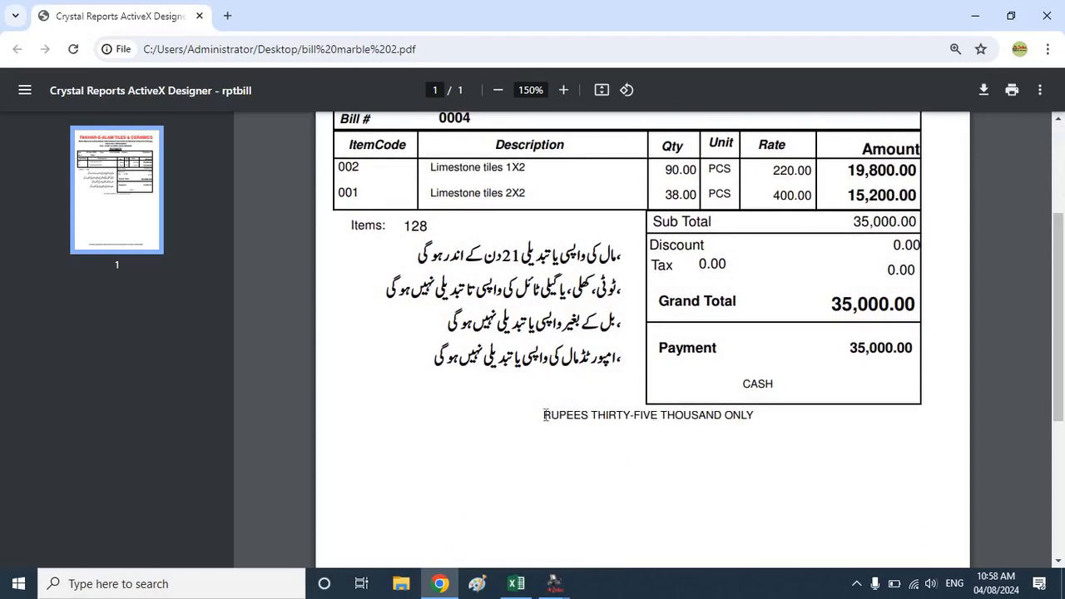
drag(545, 414, 759, 418)
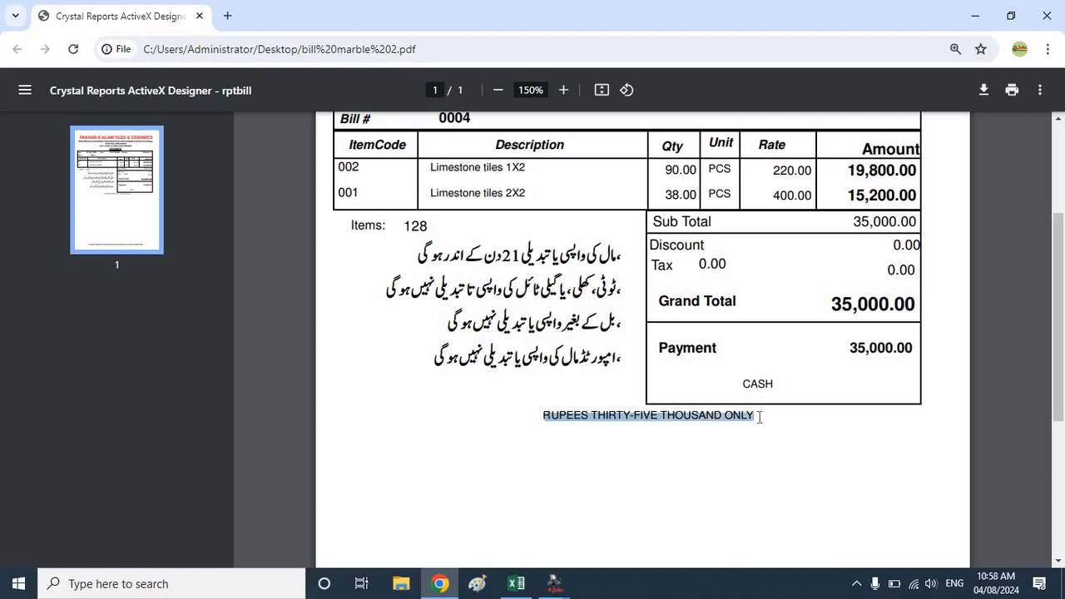
click(759, 416)
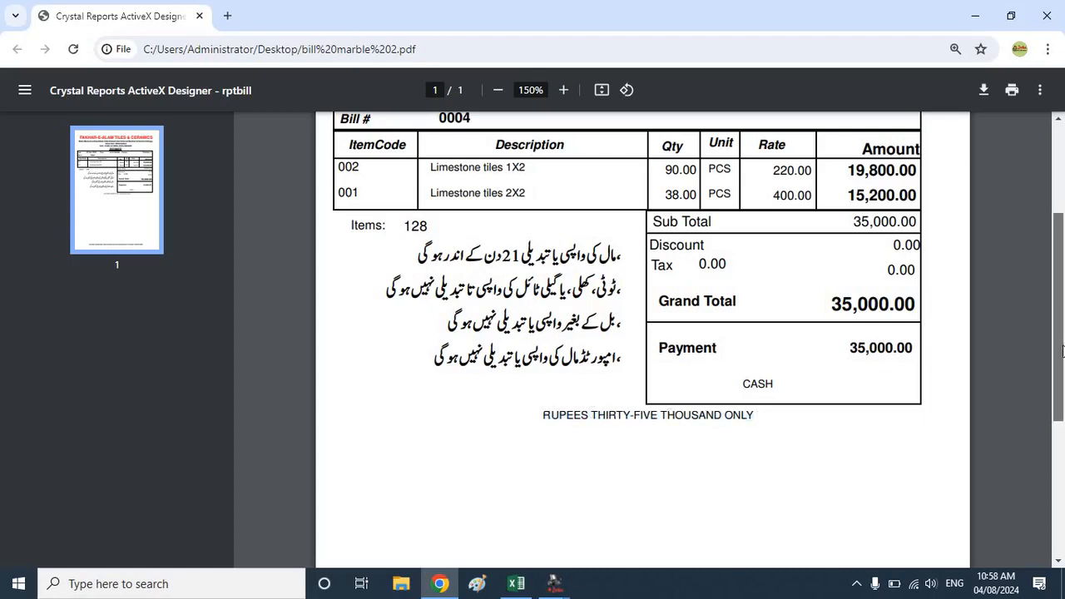
scroll(1063, 349, down, 4)
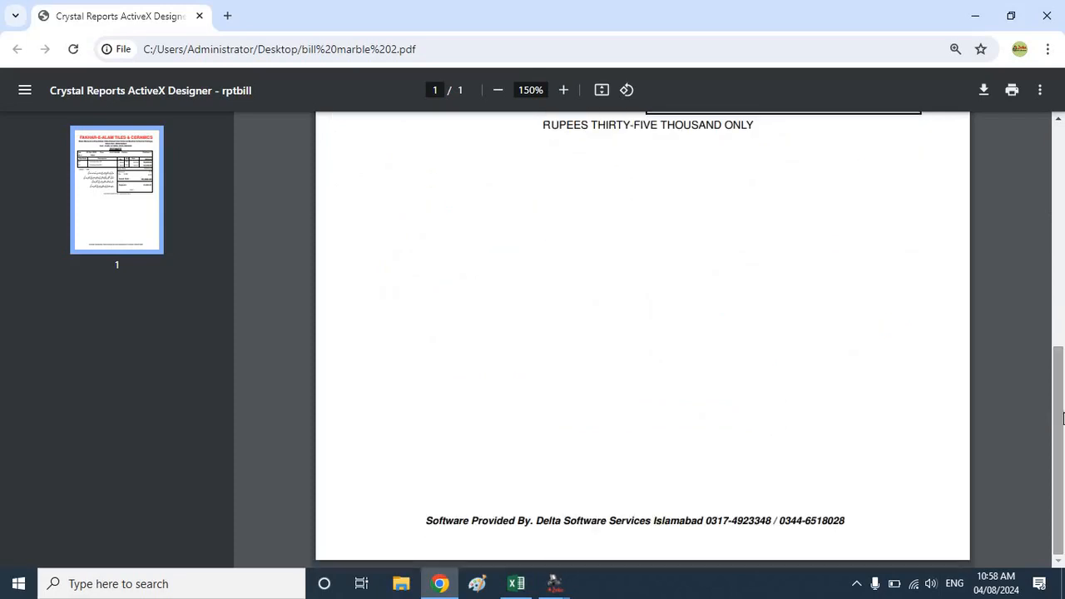
drag(1055, 422, 1053, 172)
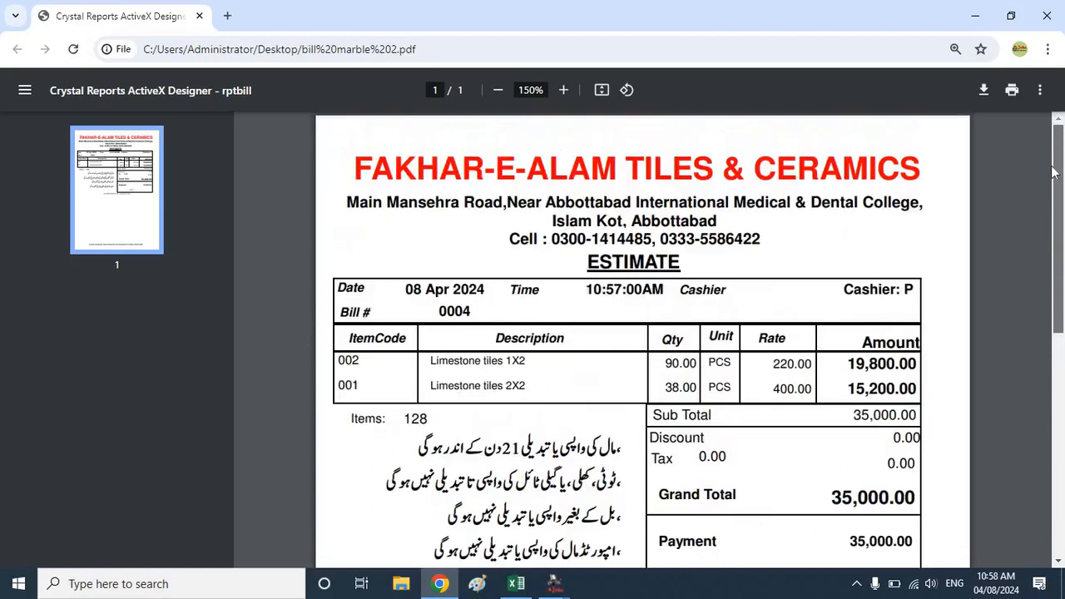
click(1049, 26)
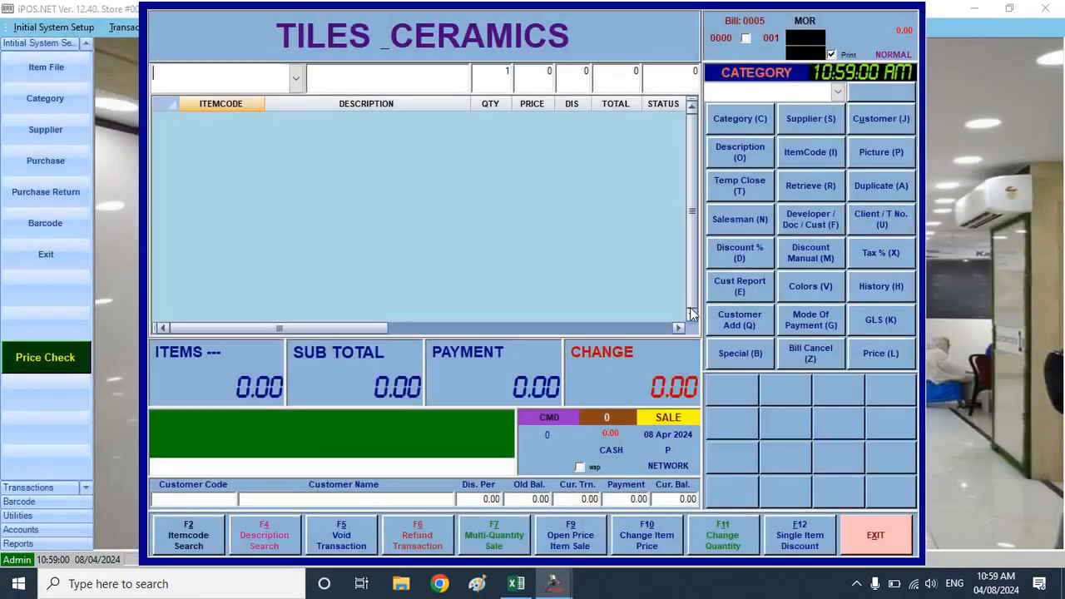
Exit the POS sale screen and open the Daily Sale Report window
click(875, 537)
click(333, 27)
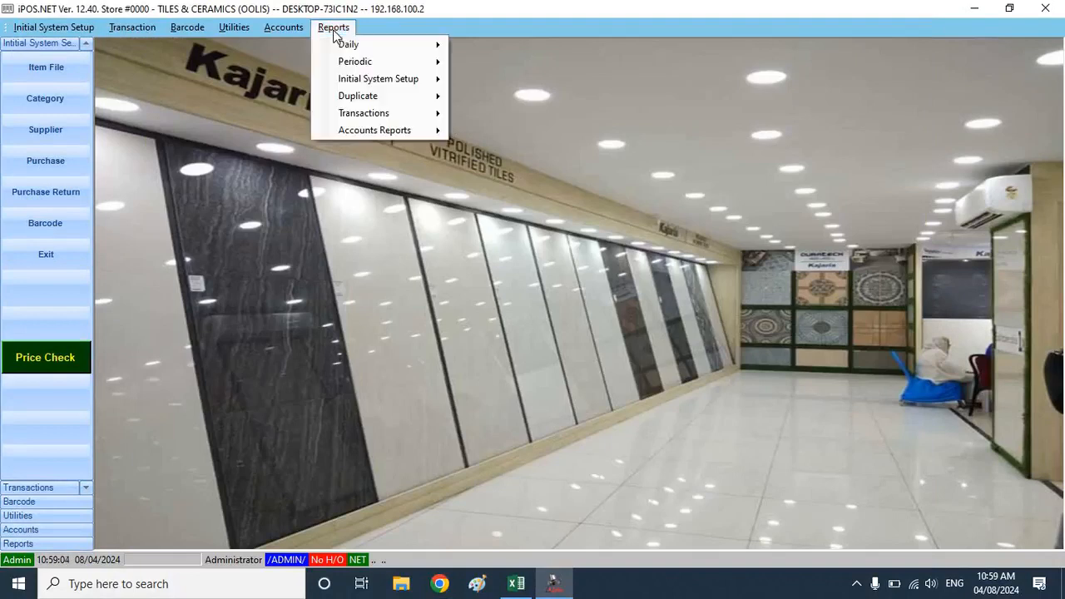
mouse_move(358, 48)
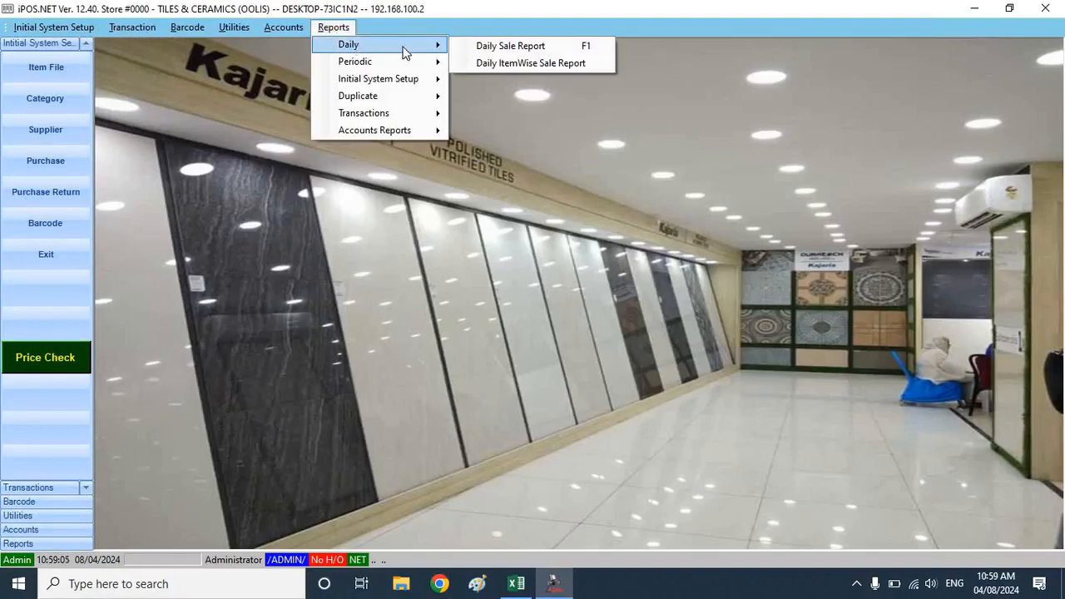
click(513, 48)
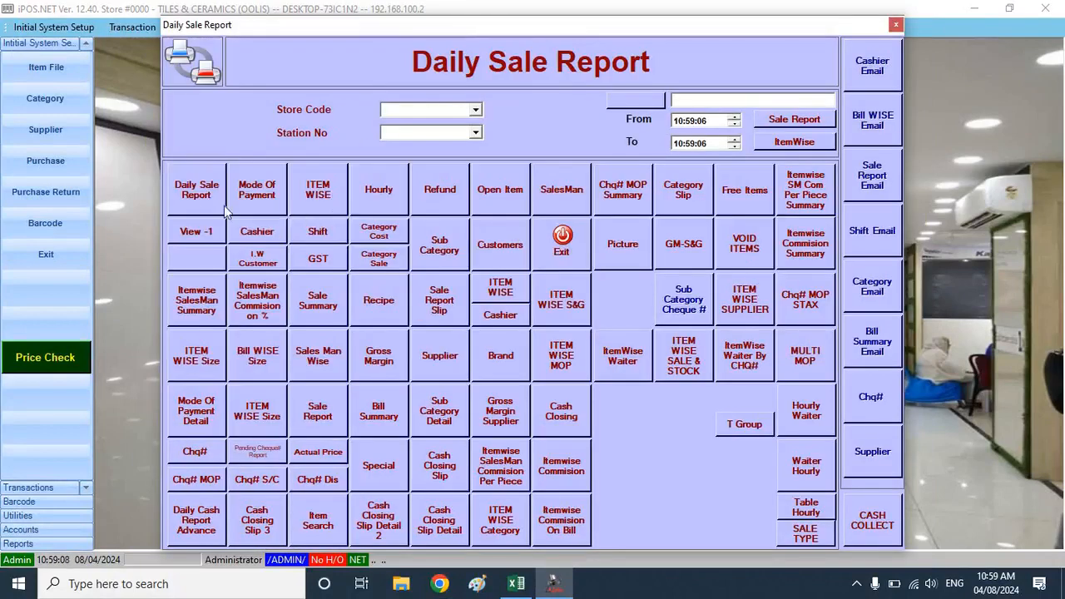
Preview the Daily Sale Report with CutePDF Writer as printer, check its grand total, and close the preview
click(189, 195)
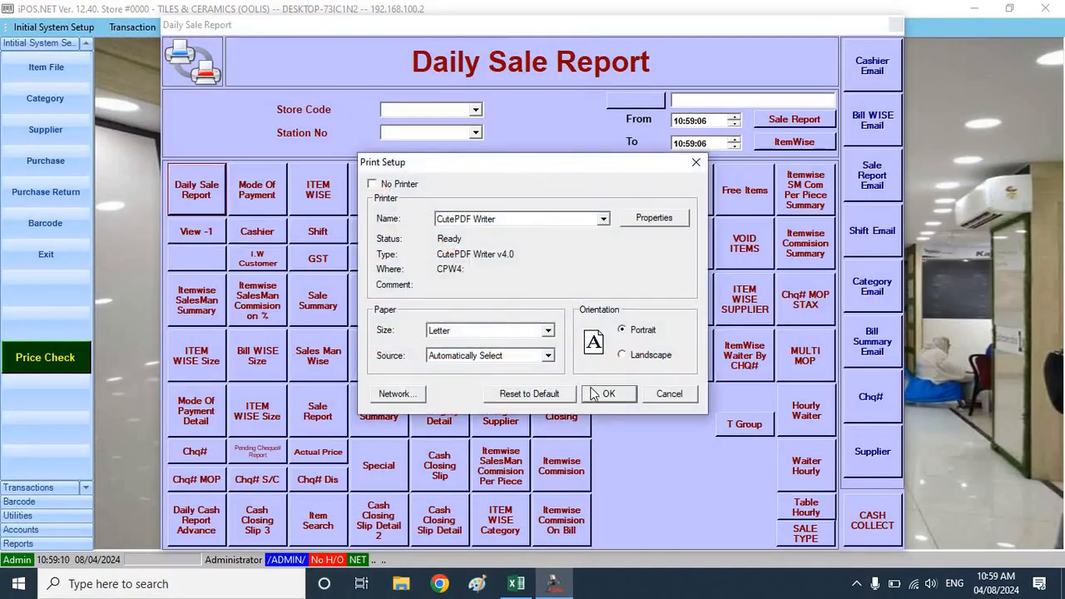
click(607, 393)
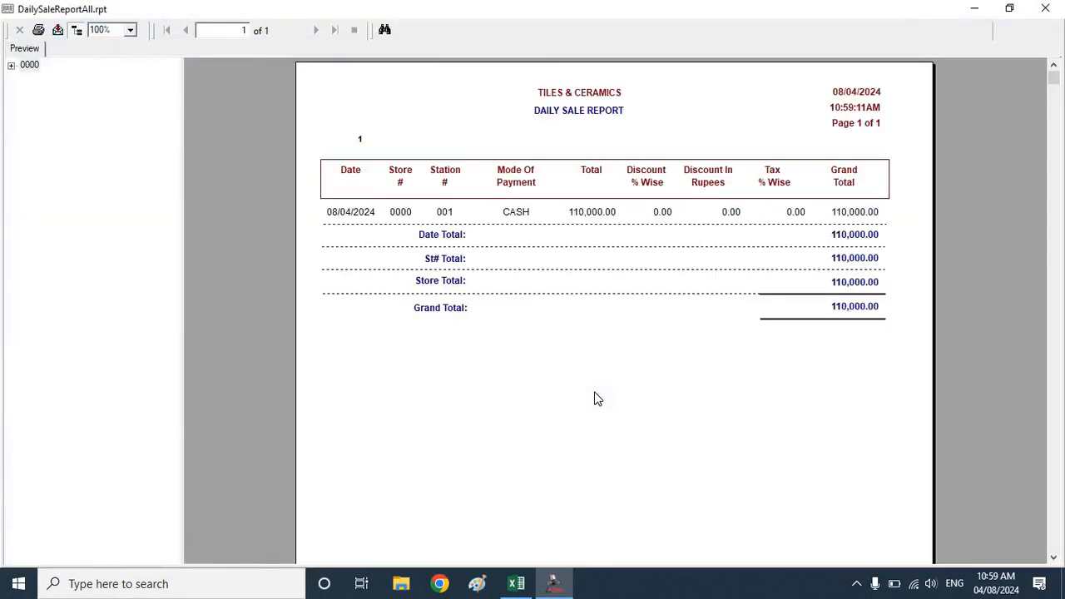
click(853, 313)
click(1045, 9)
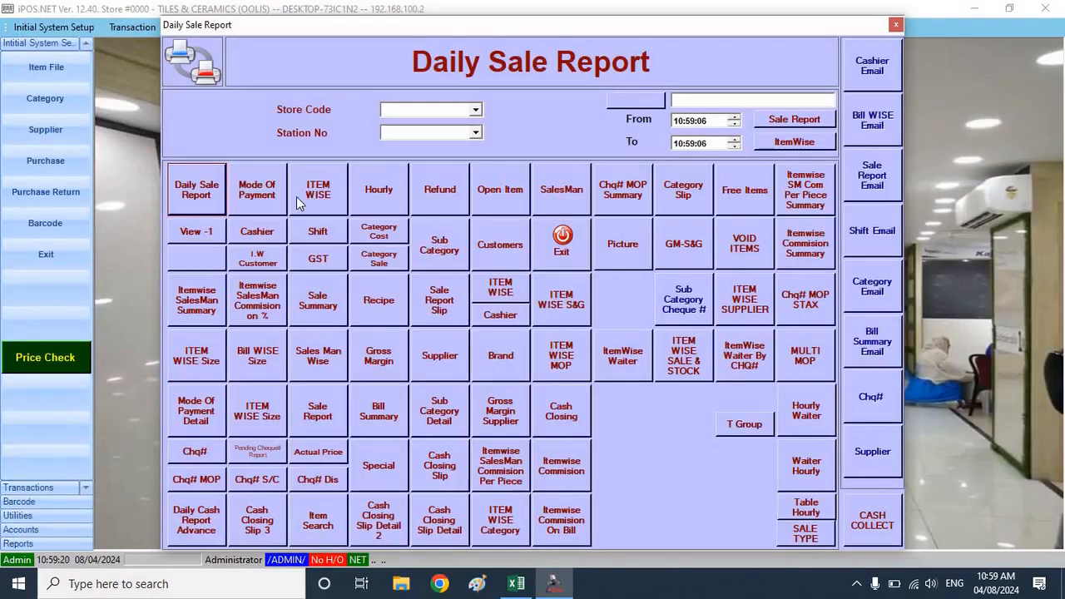
Preview the daily Mode Of Payment report, check the cash amount and its total, and close the preview
click(247, 194)
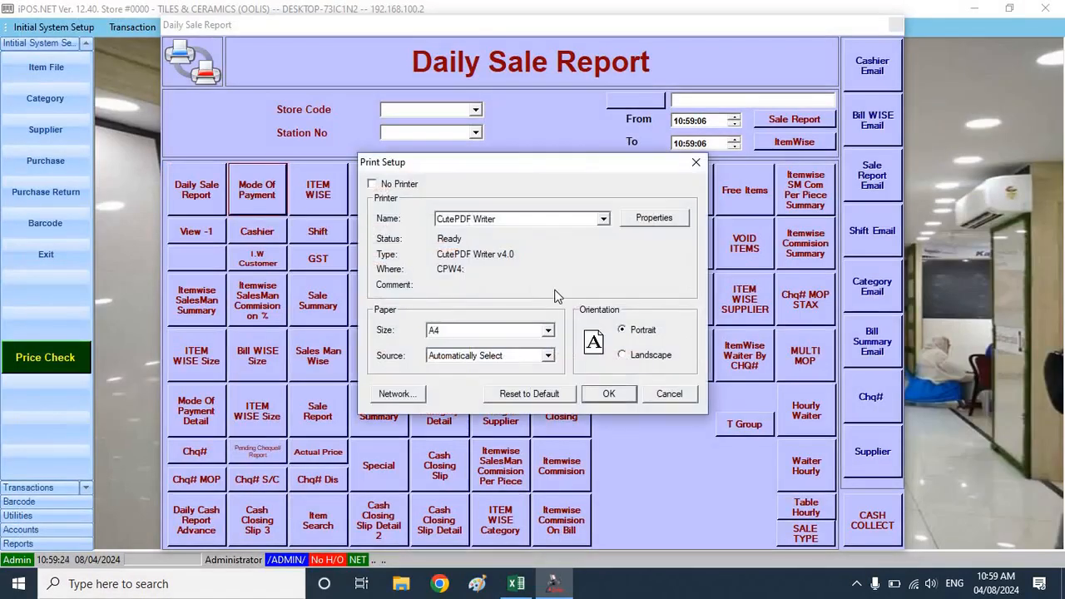
click(608, 395)
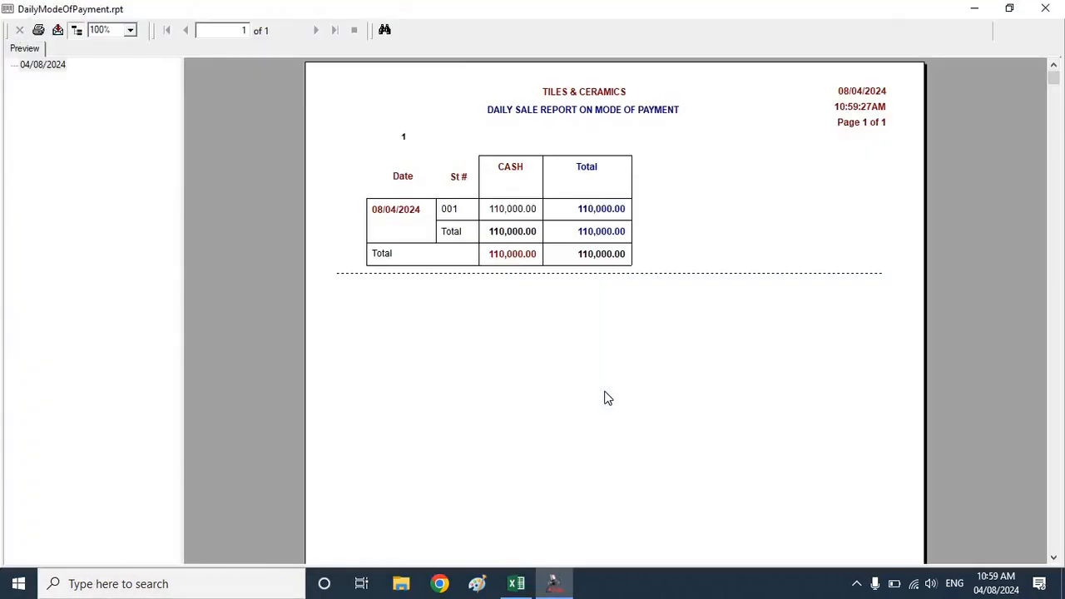
click(521, 213)
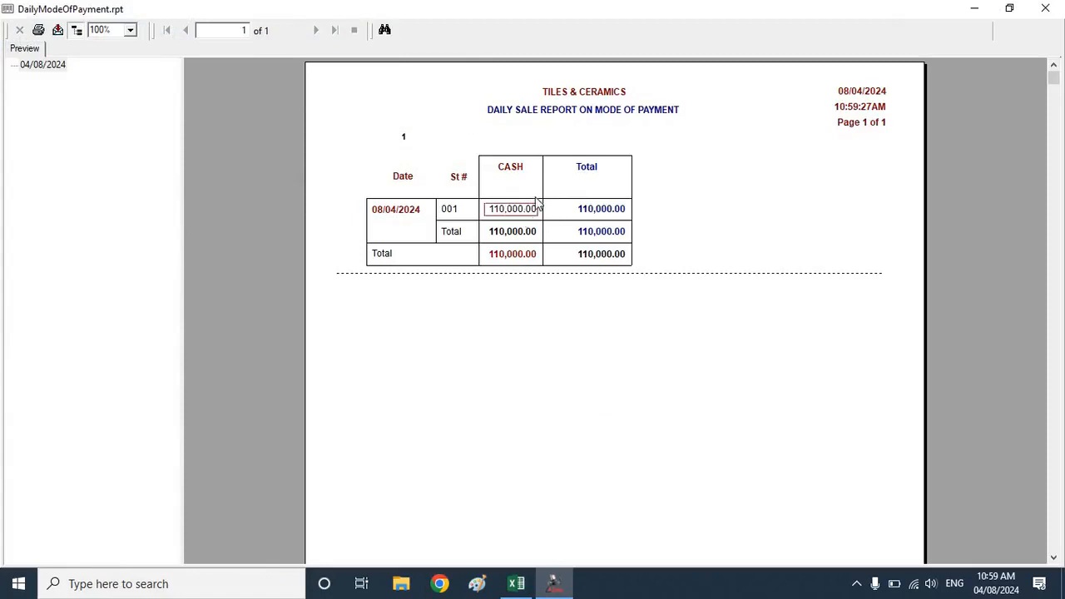
click(514, 237)
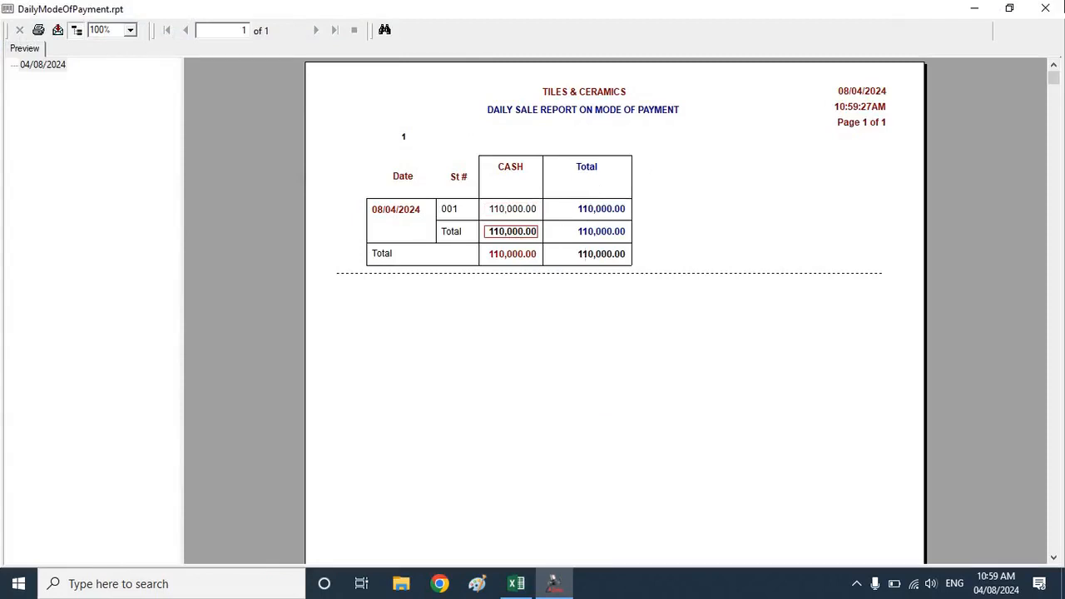
click(1045, 8)
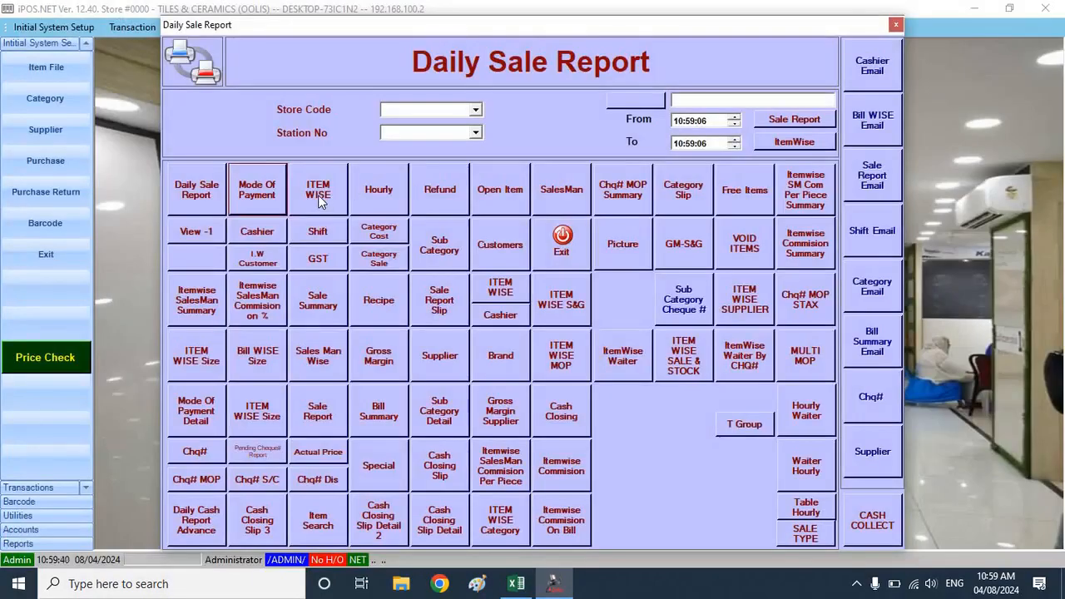
Preview the daily item-wise sale report, check both Limestone tiles' quantities and the subtotals, and close the preview and report window
click(318, 195)
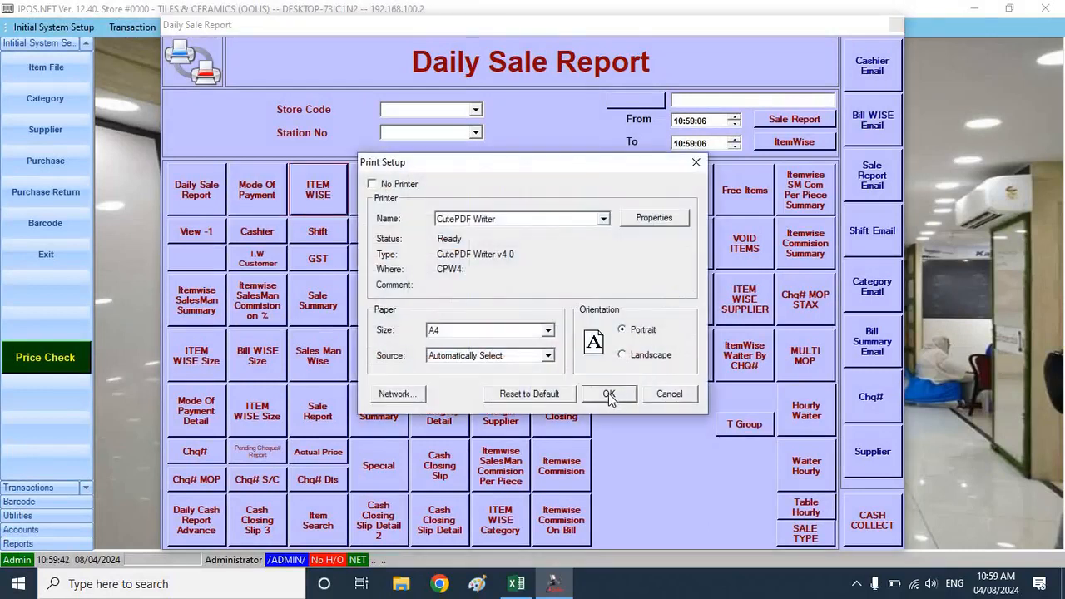
click(608, 392)
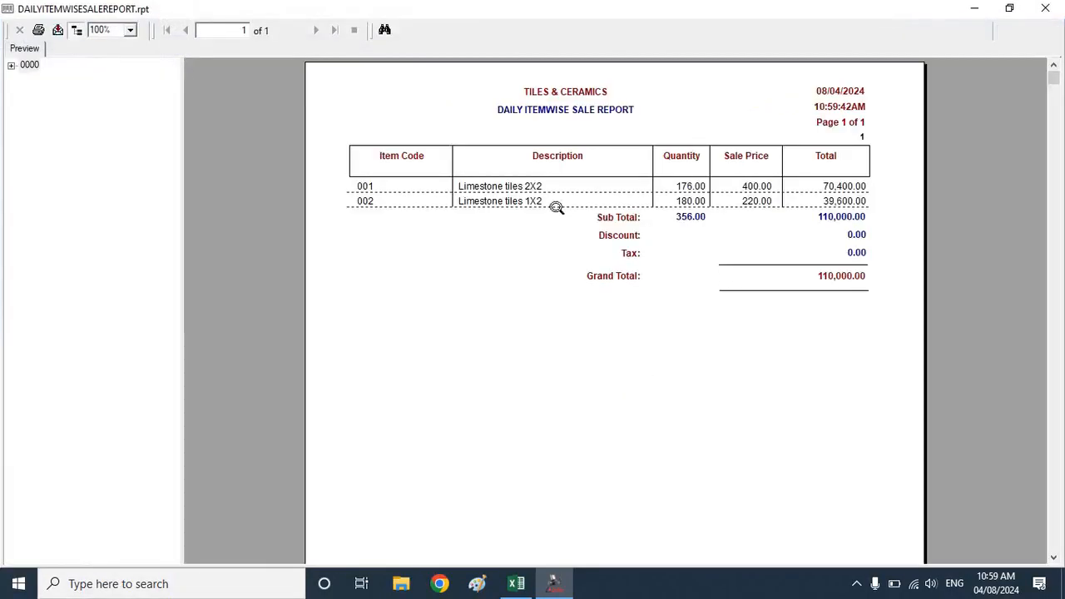
click(533, 185)
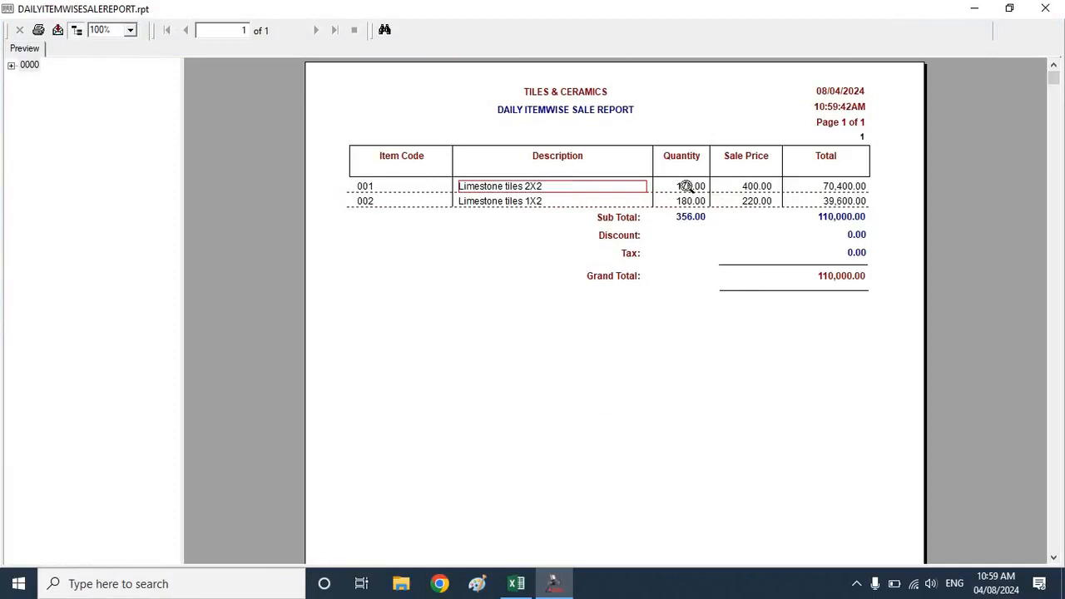
click(682, 186)
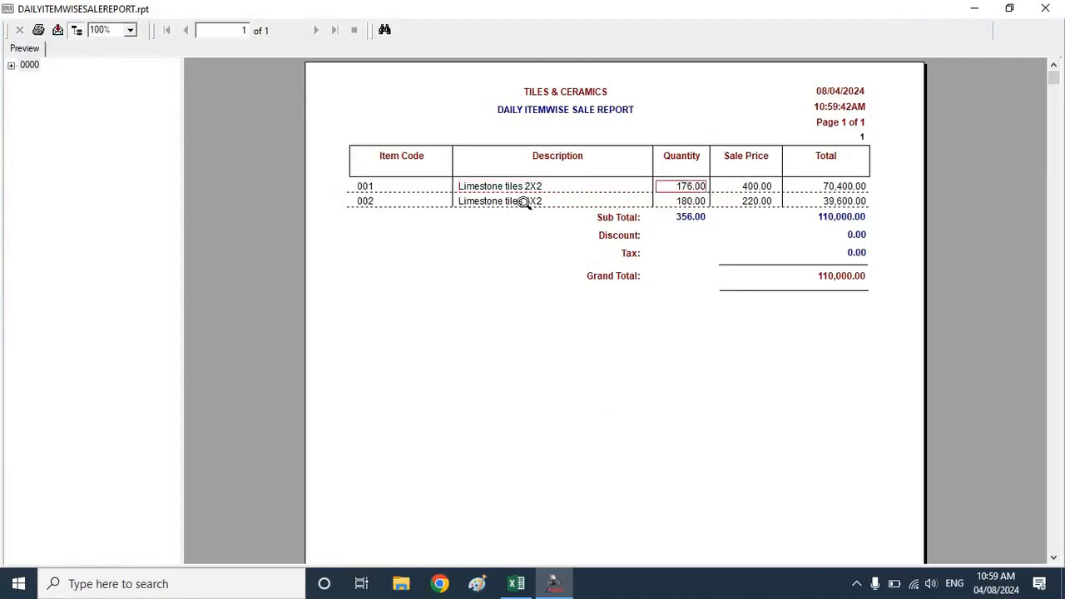
click(523, 202)
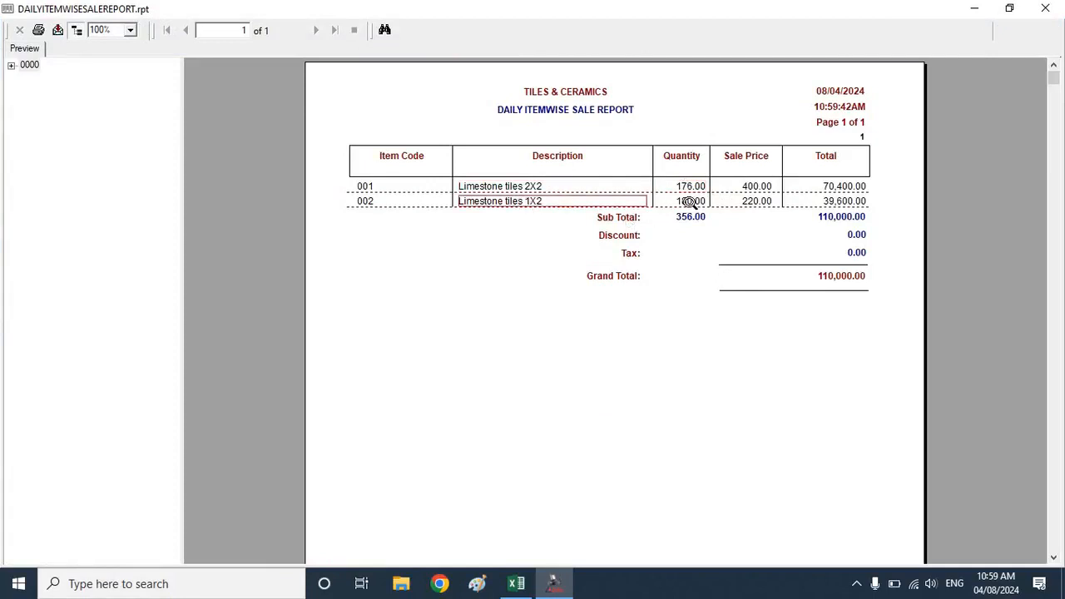
click(689, 203)
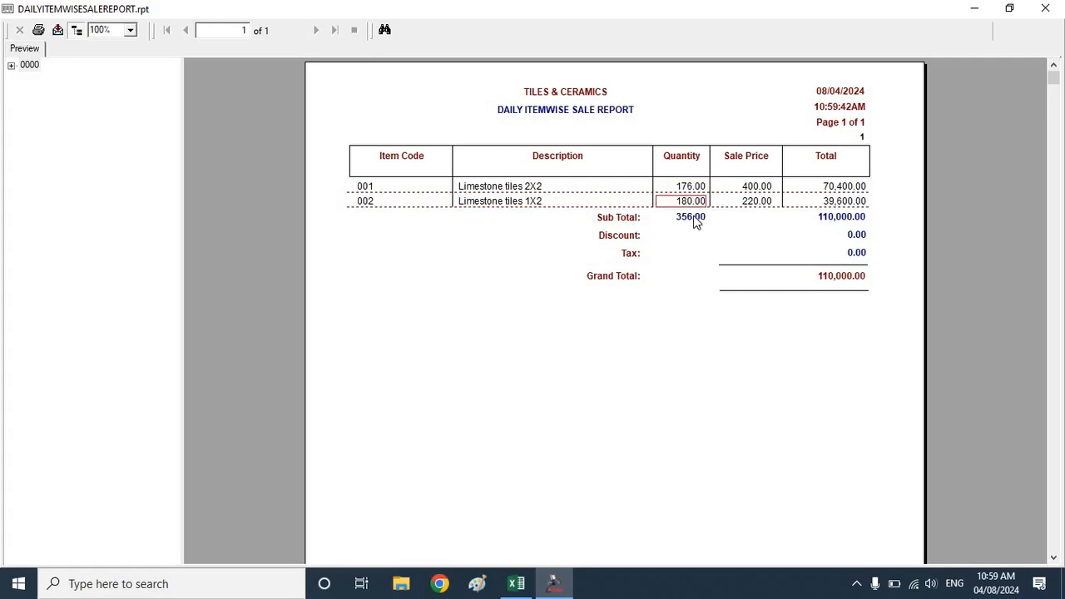
click(694, 219)
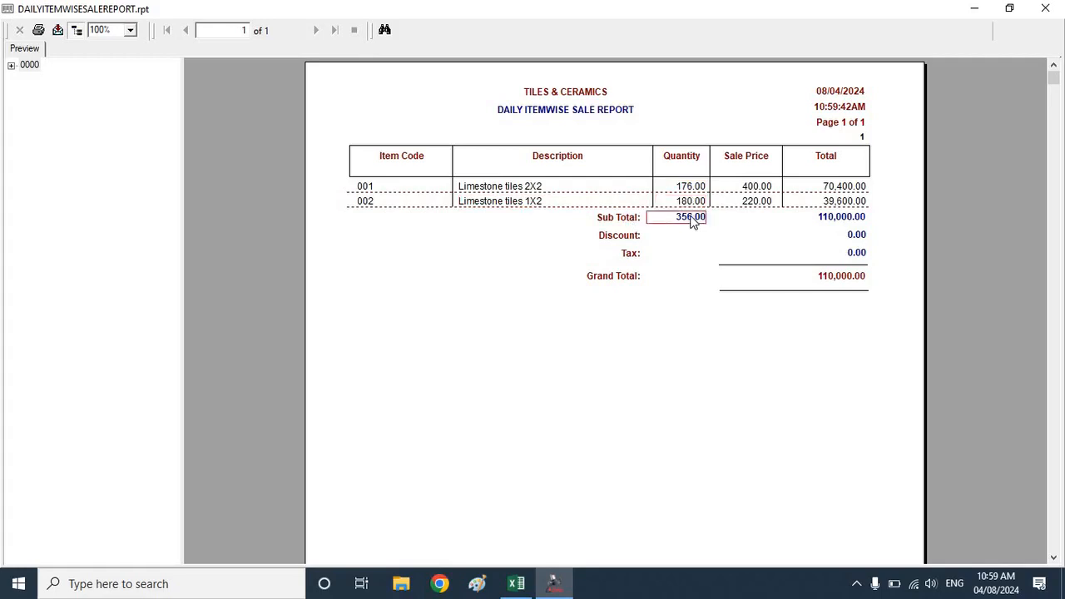
click(845, 220)
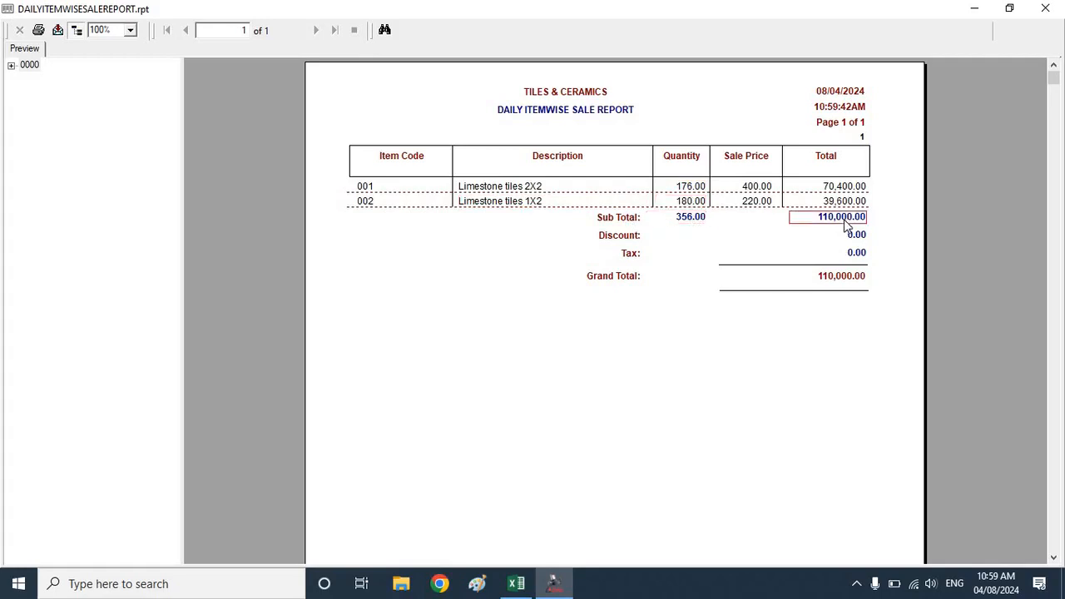
click(1044, 8)
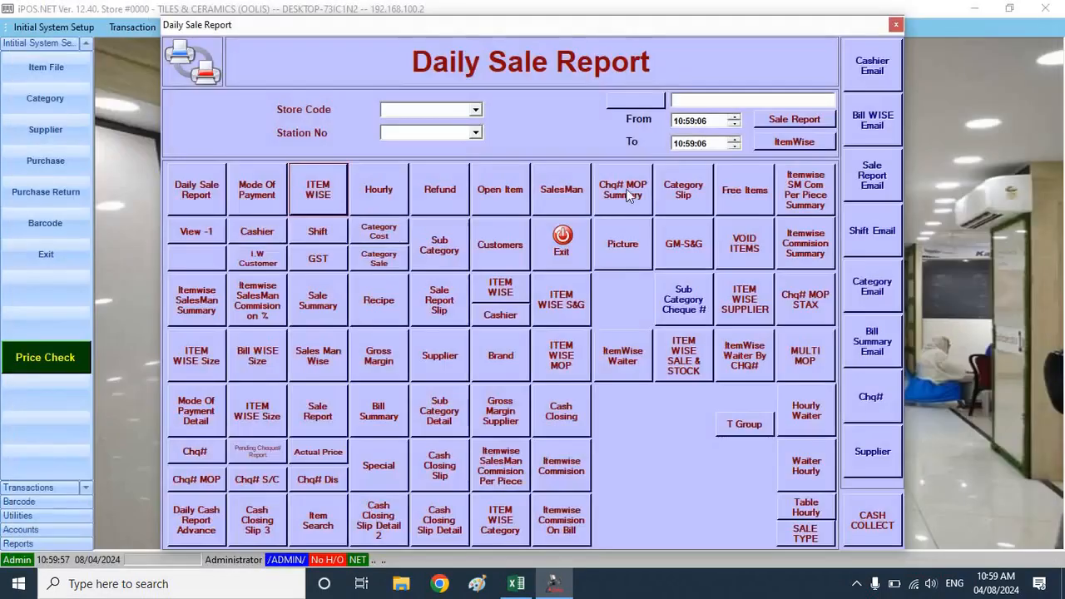
click(550, 230)
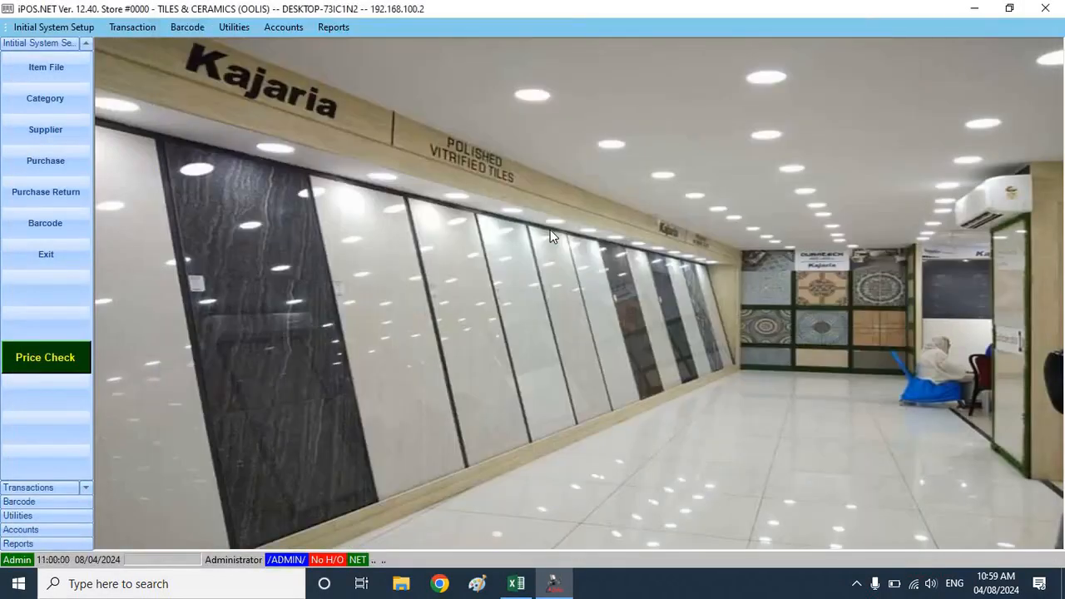